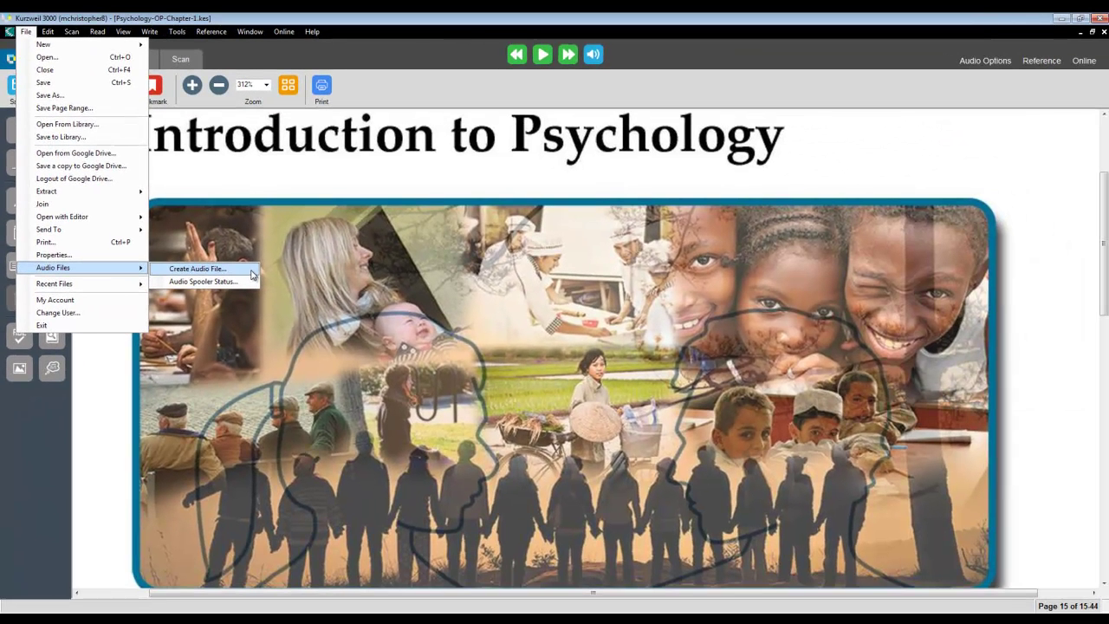
- Start creating an audio file from the page range 15 to 44, without secondary text
click(252, 273)
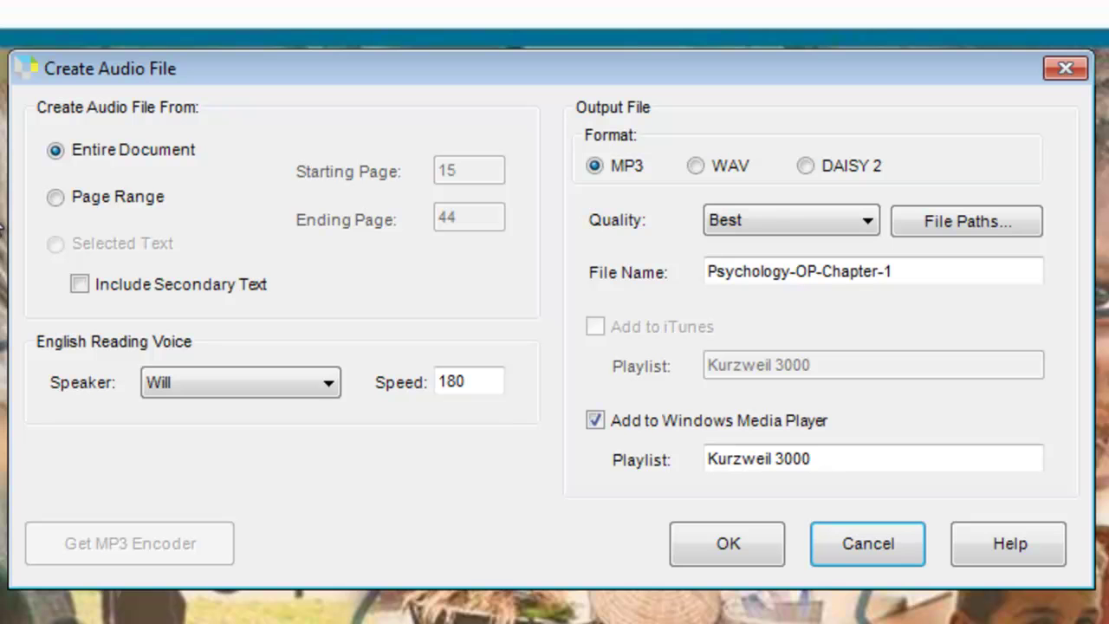
click(55, 199)
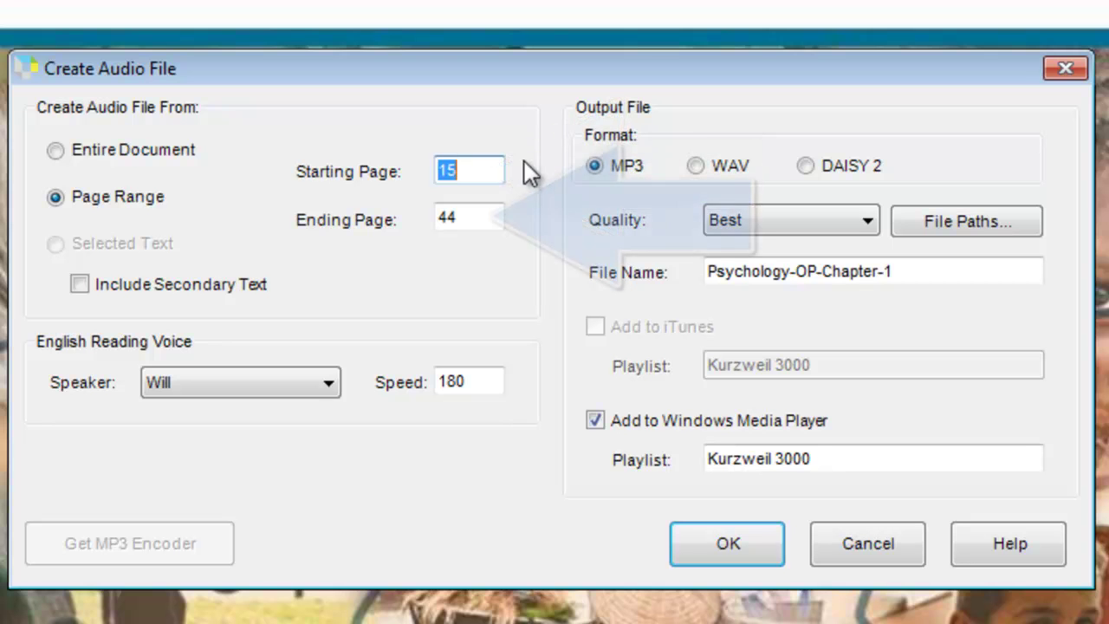
click(490, 169)
click(474, 216)
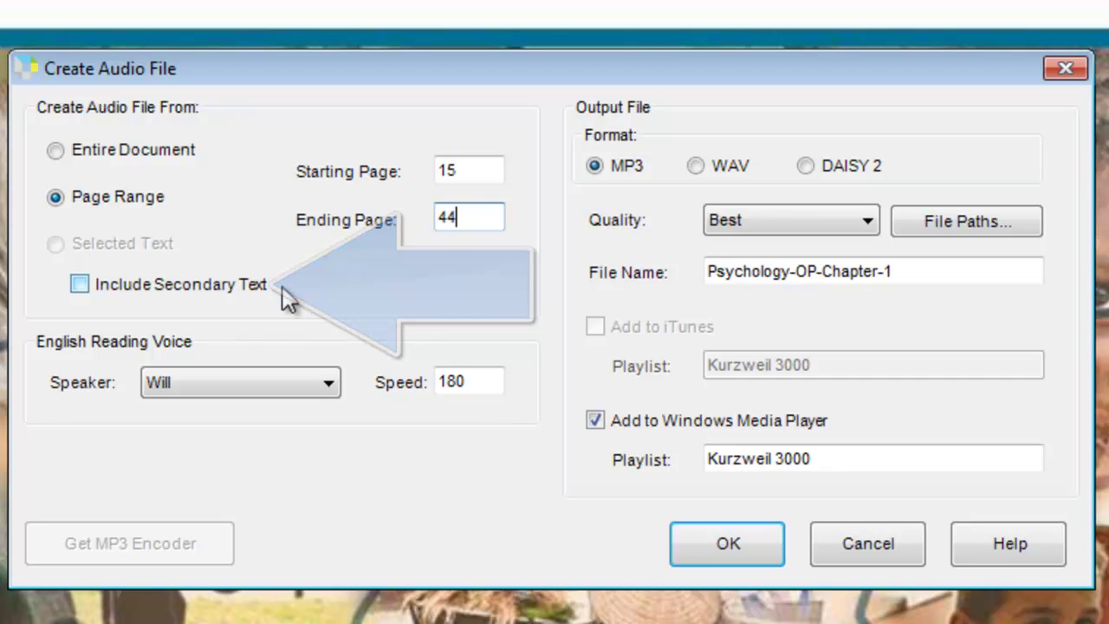
click(79, 286)
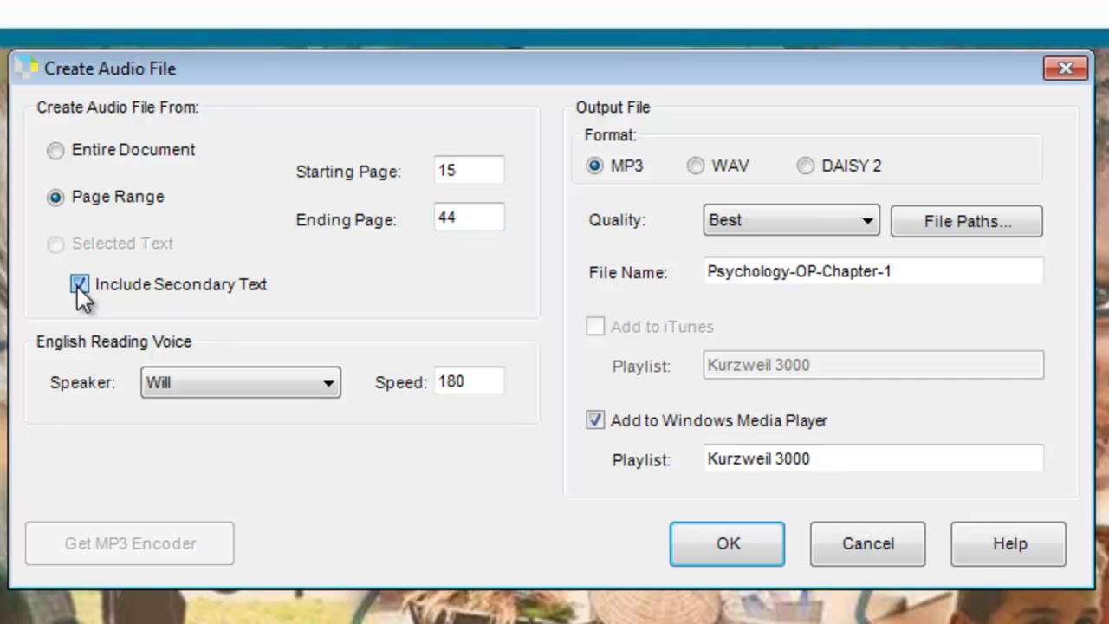
click(78, 285)
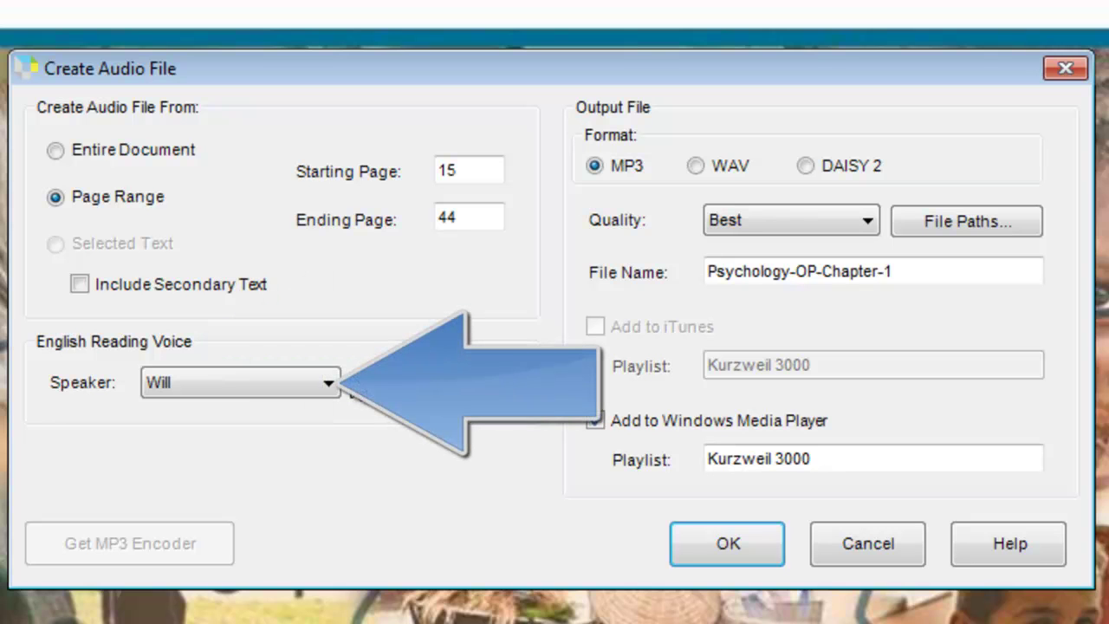
- Choose Will as the English reading voice and go to the reading speed value
click(333, 381)
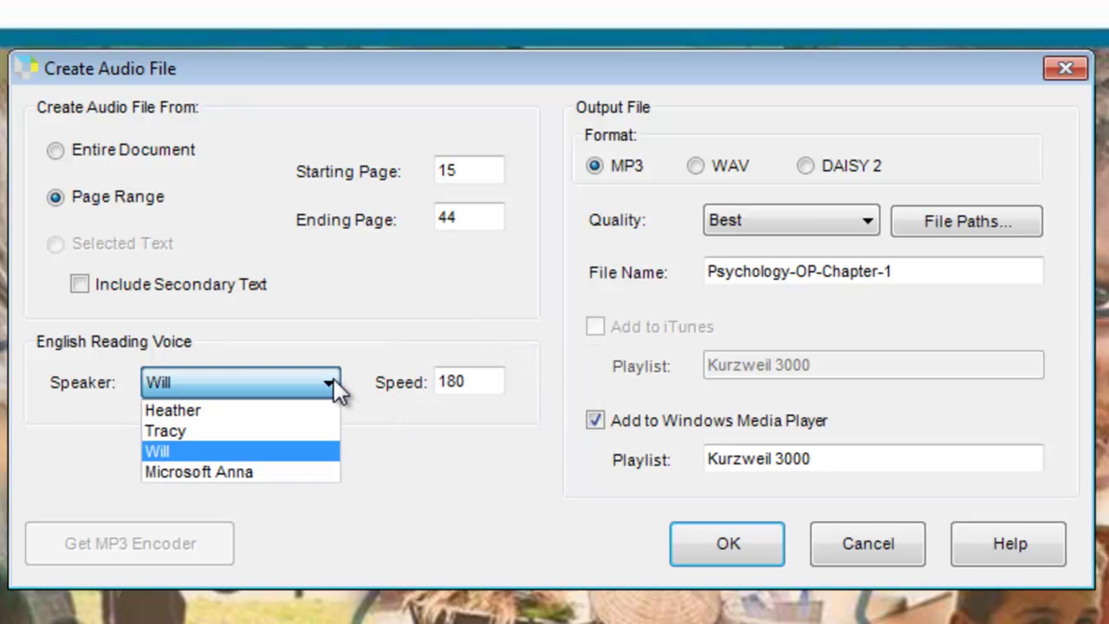
click(307, 444)
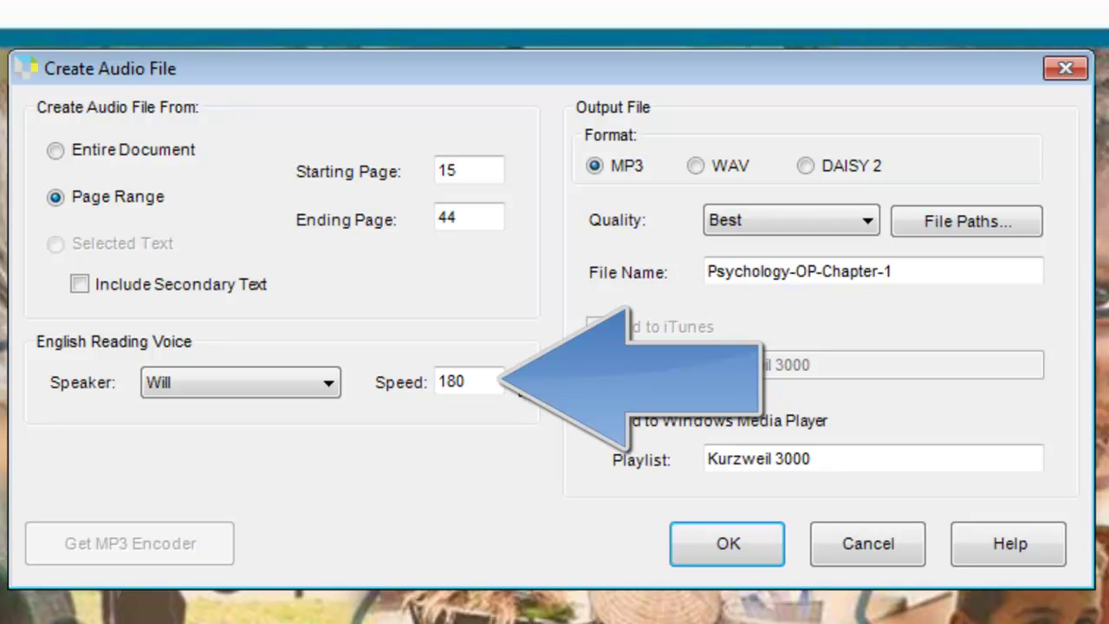
click(485, 382)
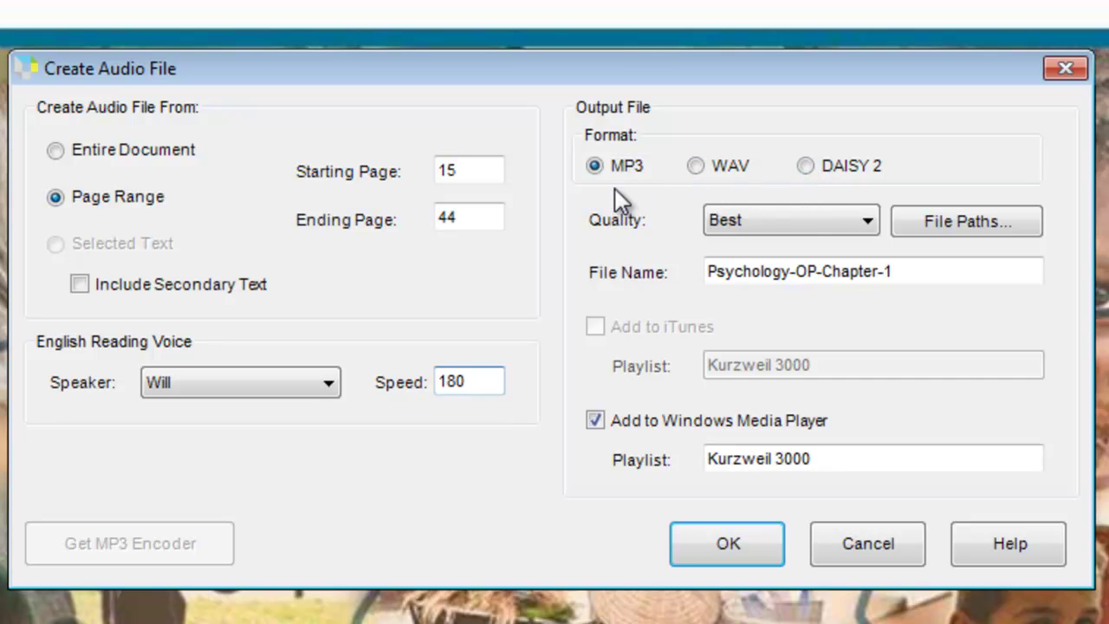
- Try the WAV and DAISY 2 output formats, and settle on MP3 with Best quality
click(594, 166)
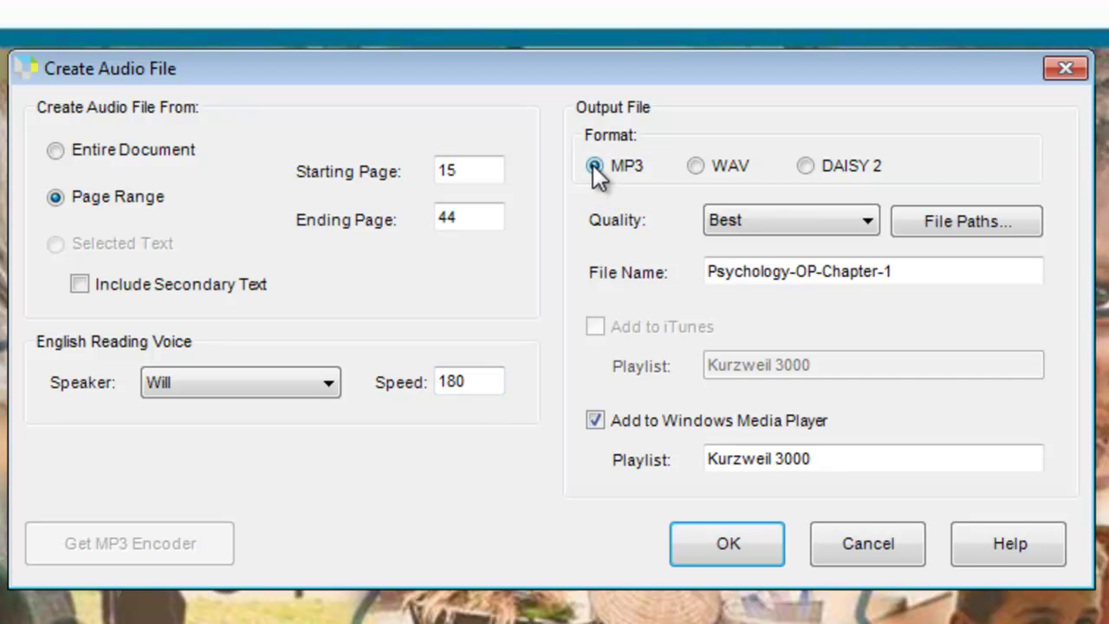
click(697, 166)
click(806, 165)
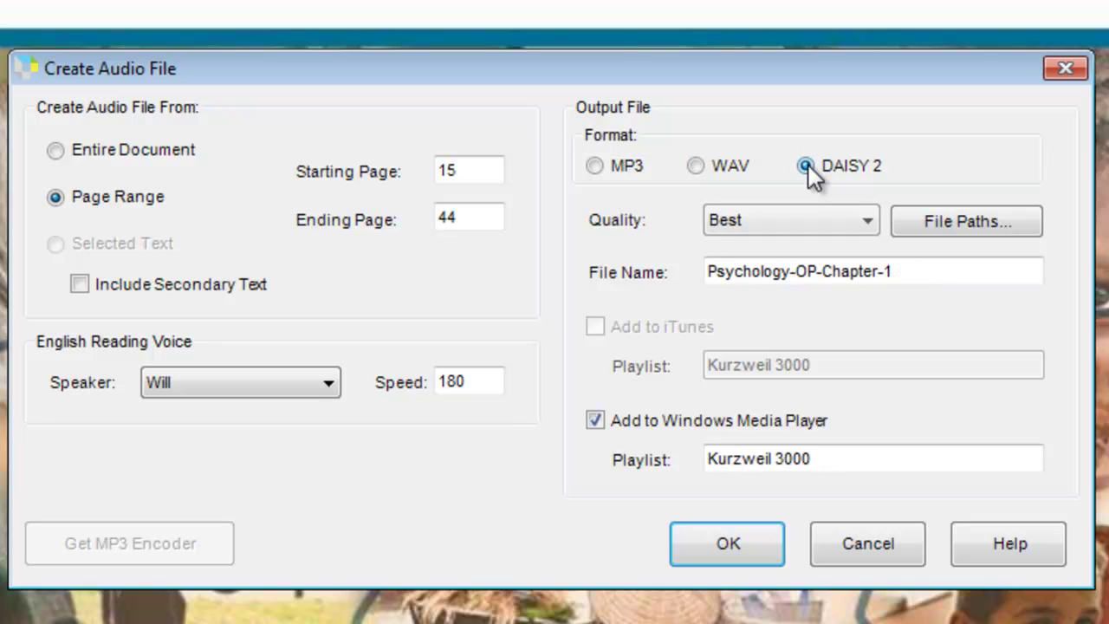
click(595, 166)
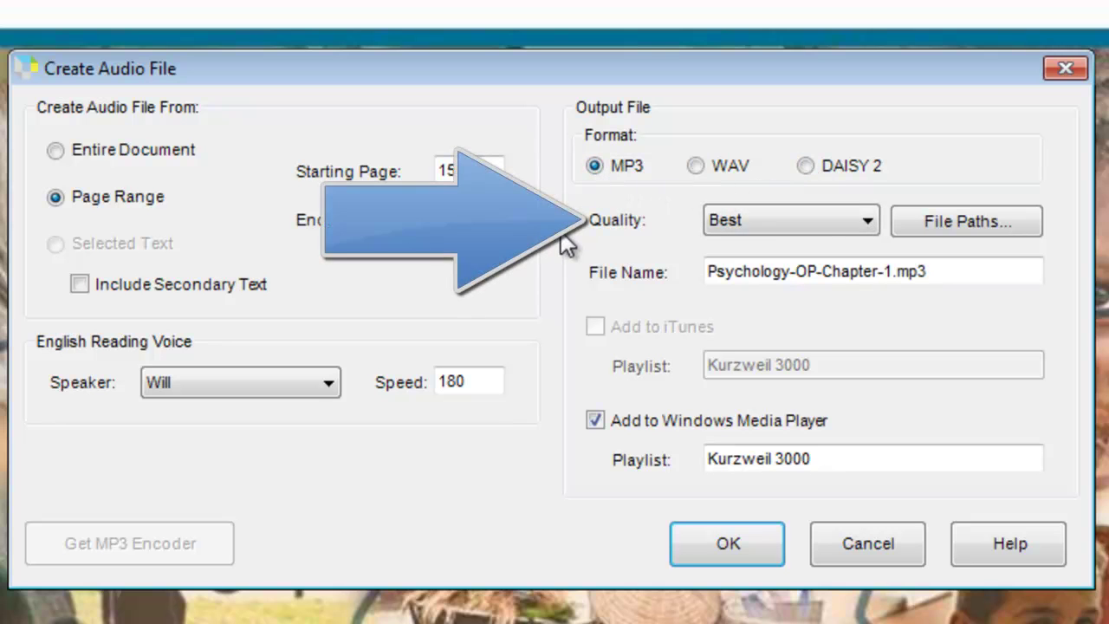
click(869, 224)
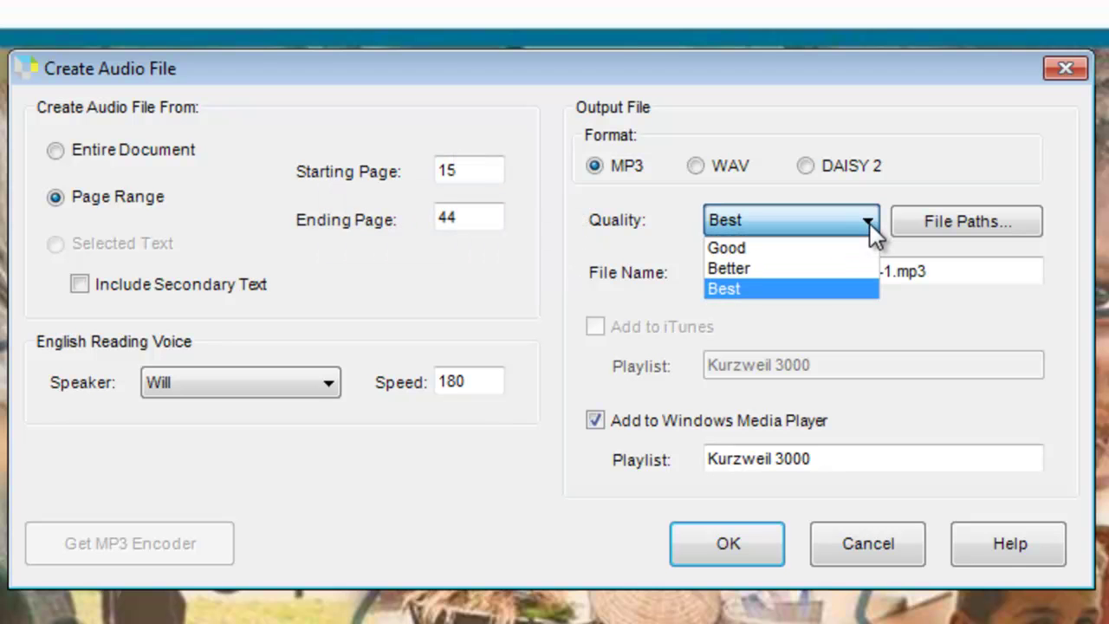
click(788, 289)
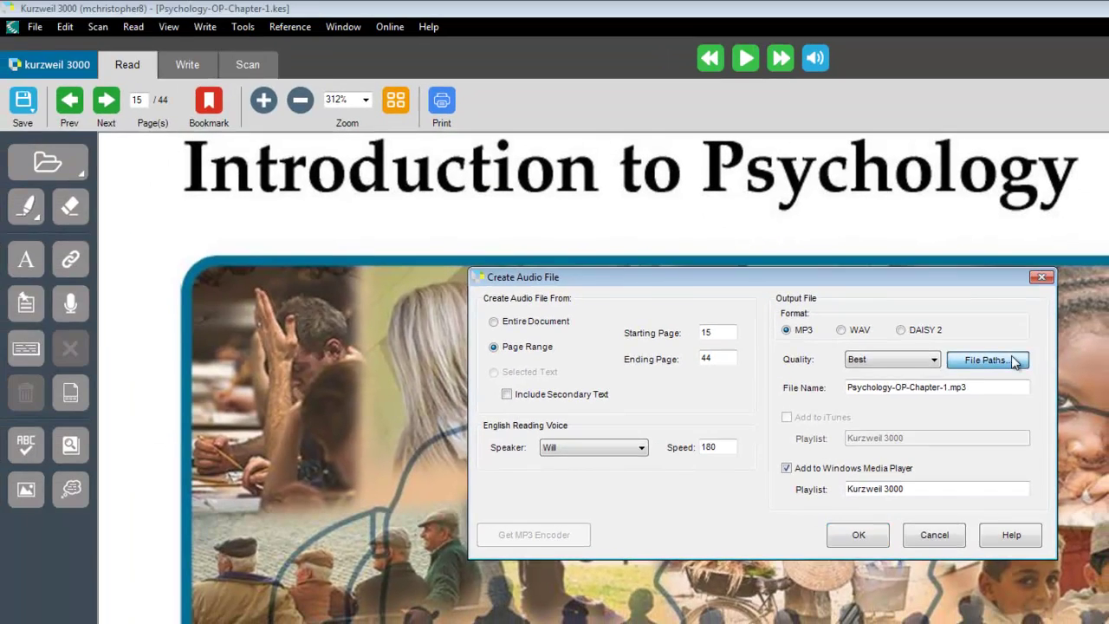
- Check the pending and completed audio file paths and cancel the audio file setup
click(1014, 360)
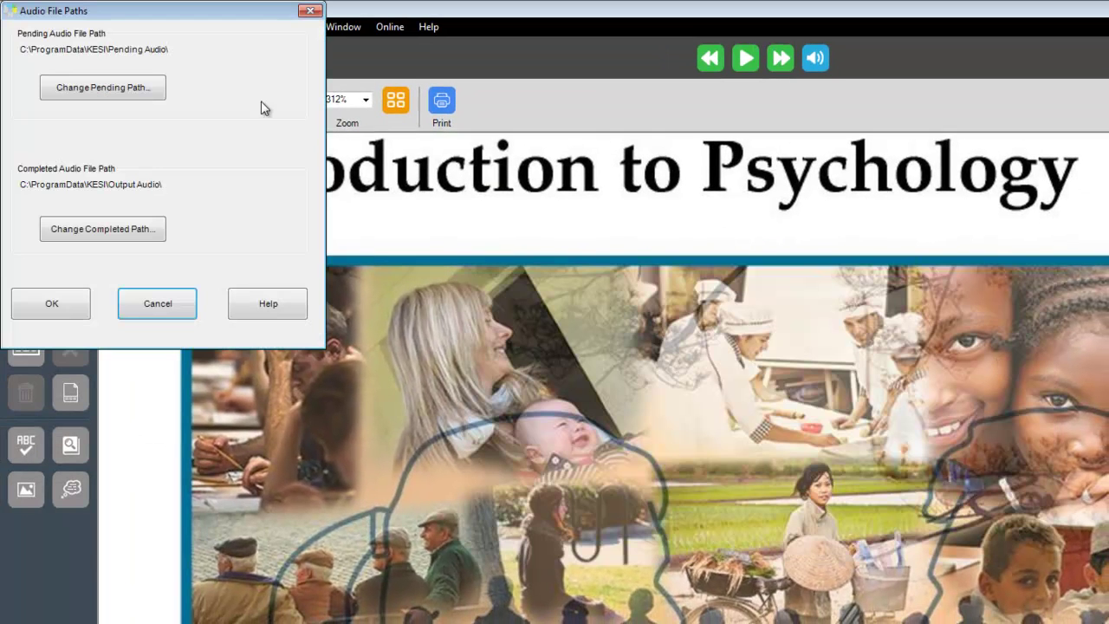
drag(80, 10, 669, 273)
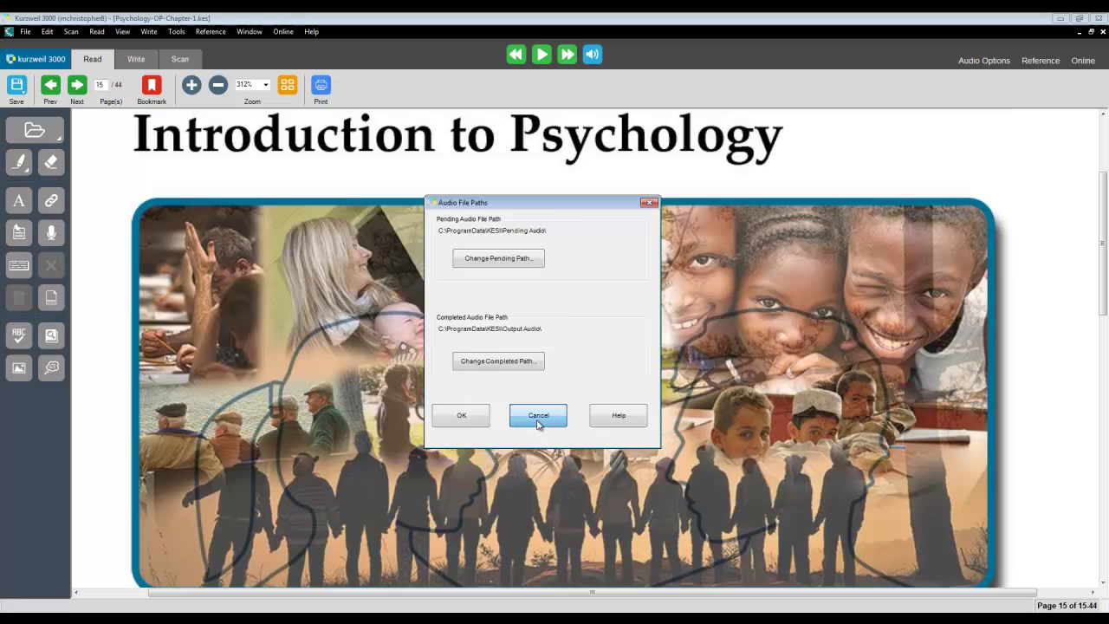
click(528, 520)
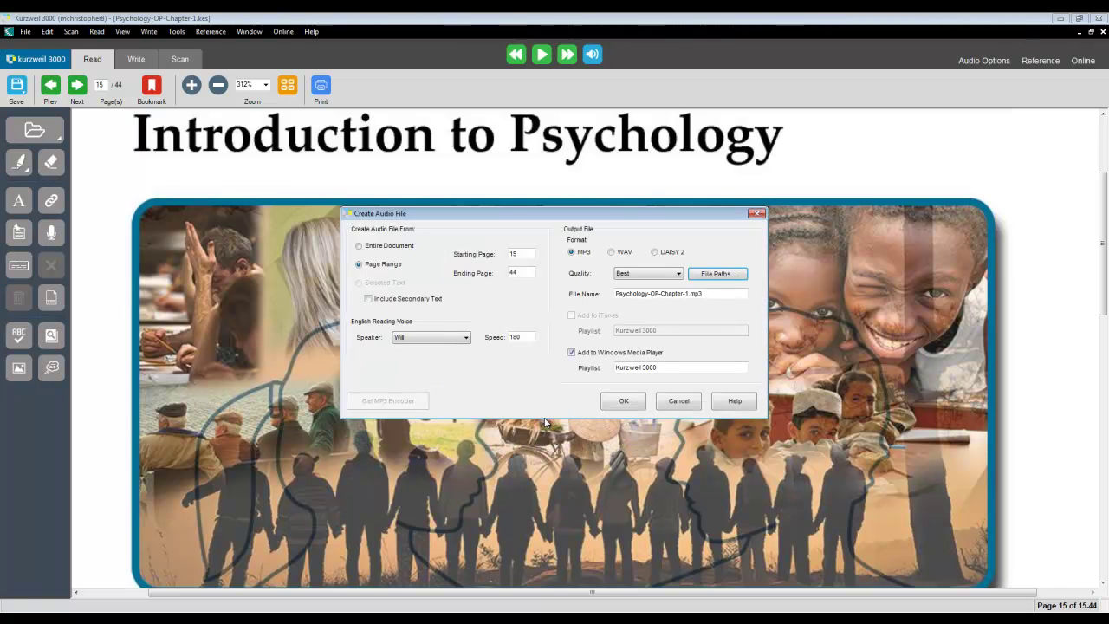
click(662, 401)
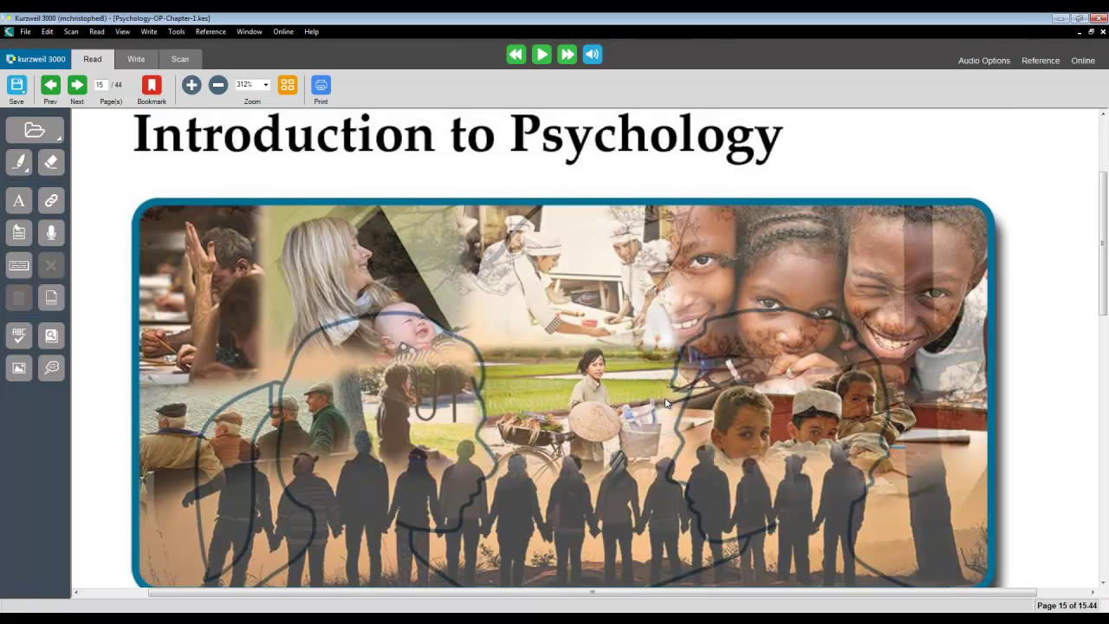
- Minimize the program to the desktop and check the contents of the Kurzweil 3000 Output Audio folder
click(1060, 20)
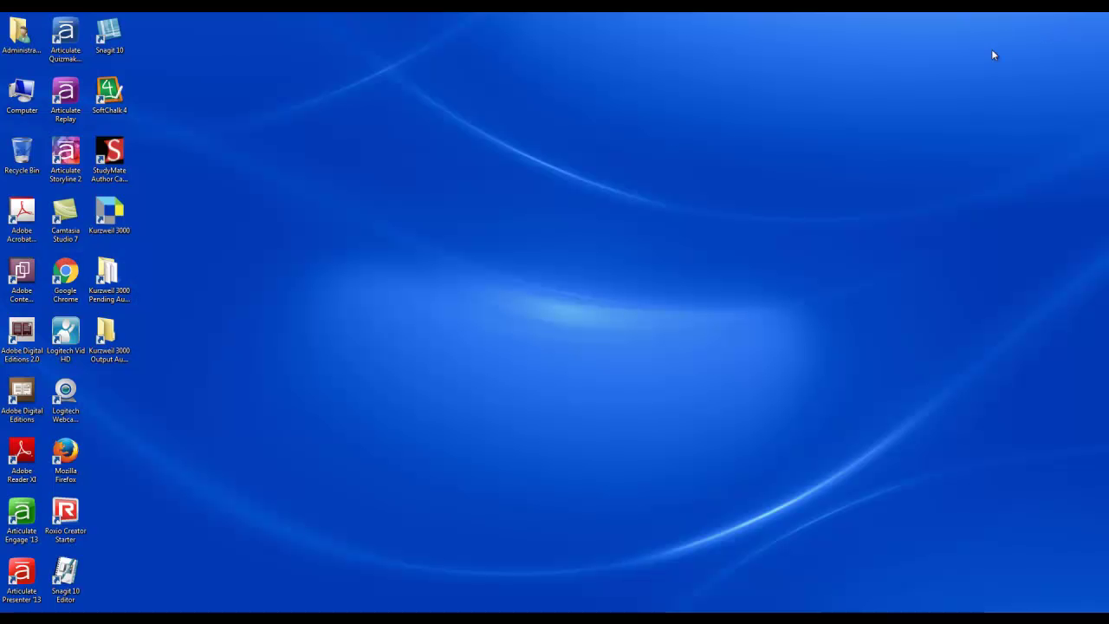
click(111, 279)
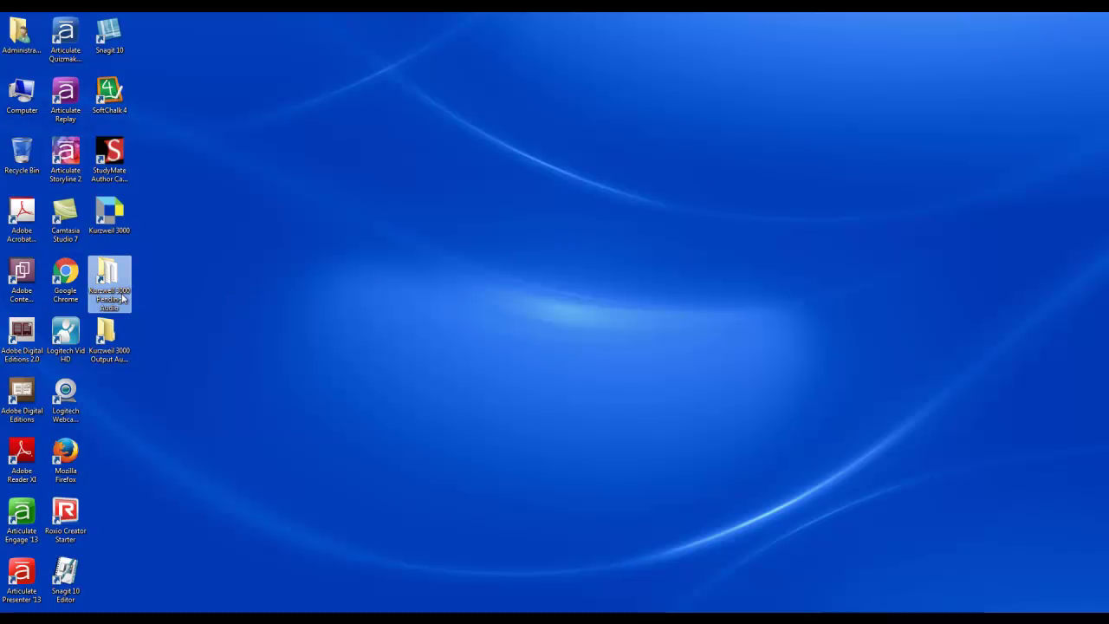
click(122, 340)
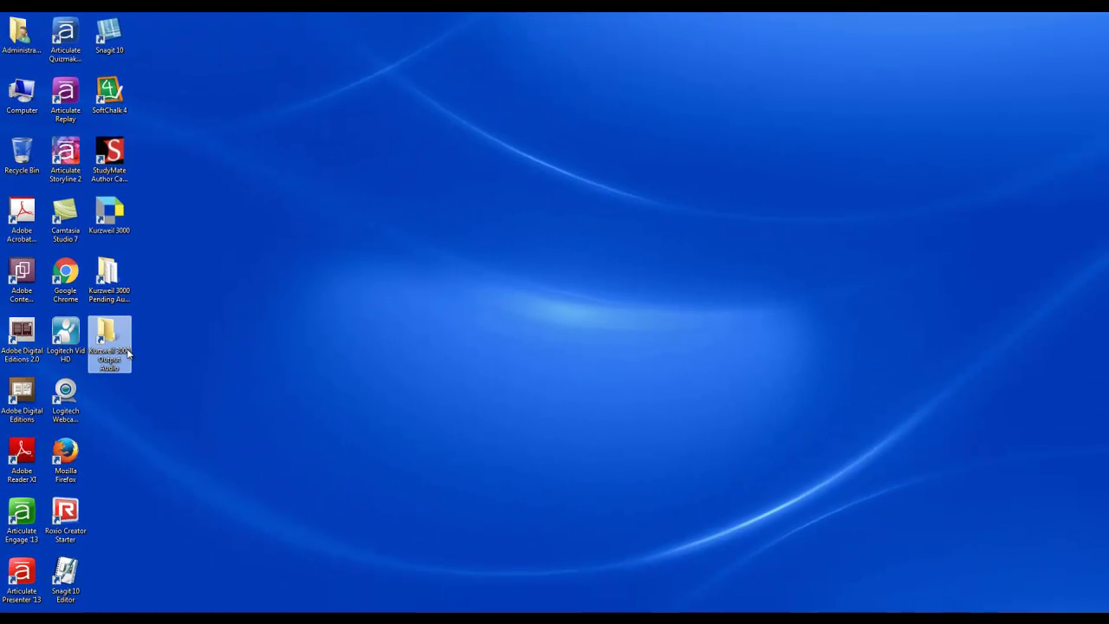
double_click(127, 351)
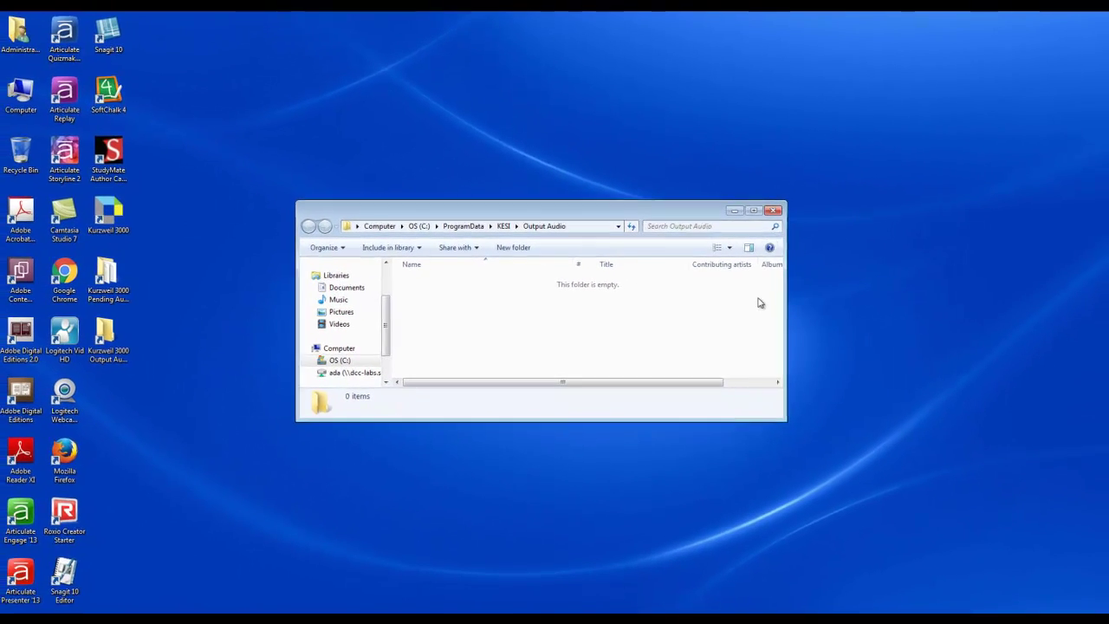
click(774, 211)
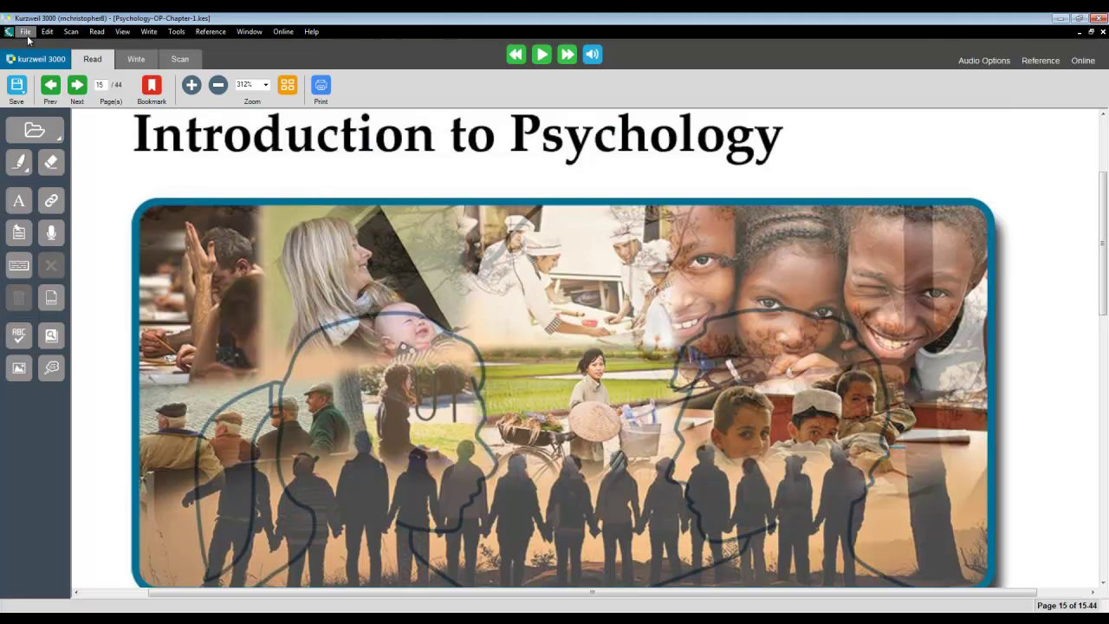
- Check the output file name in the audio file creation settings and close them
click(27, 33)
mouse_move(111, 268)
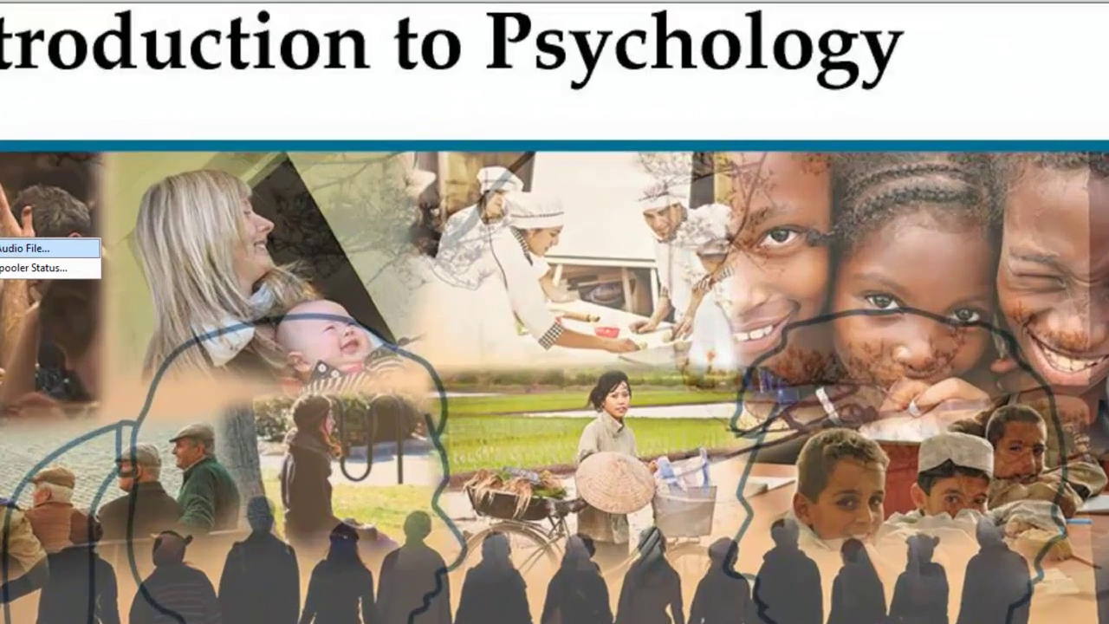
click(9, 248)
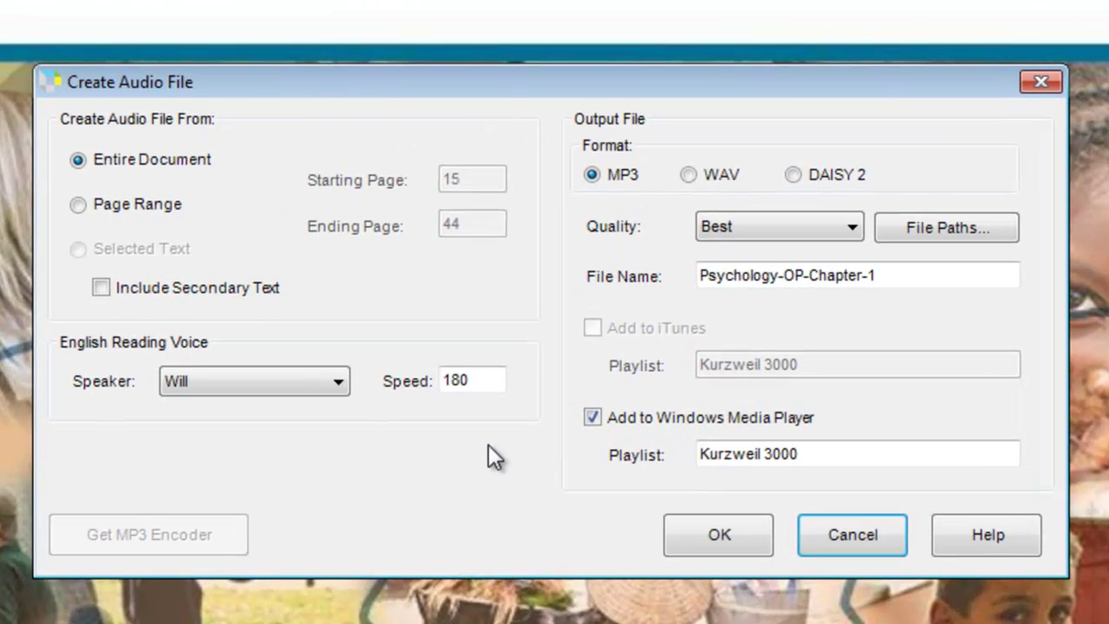
click(964, 275)
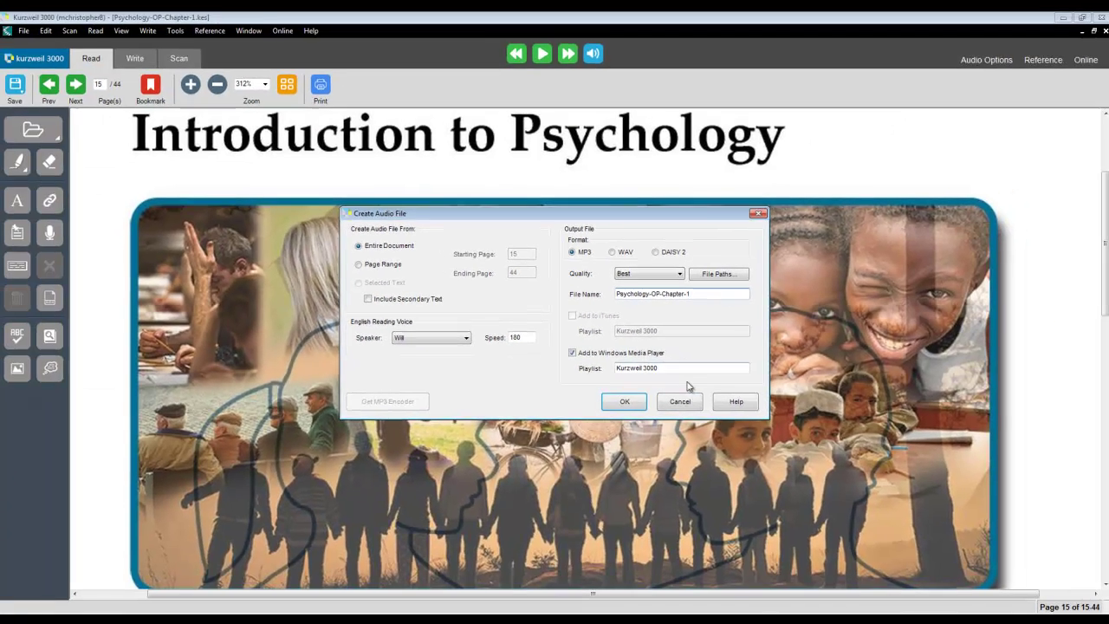
click(718, 535)
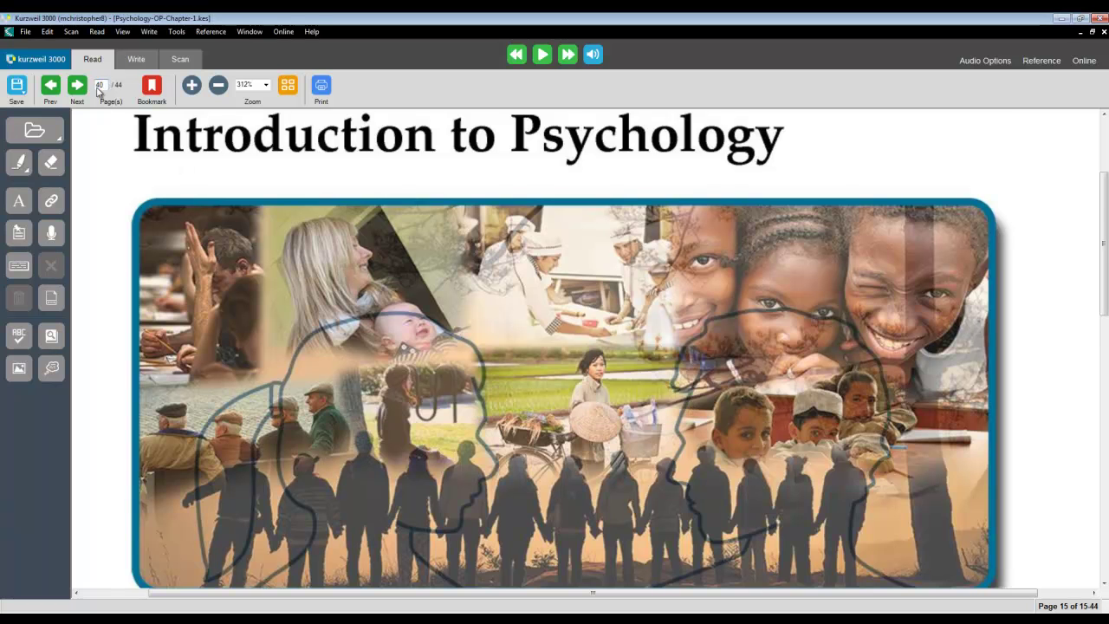
- Go to page 40 and look through the Key Terms list as far as page 41
key(Return)
click(28, 170)
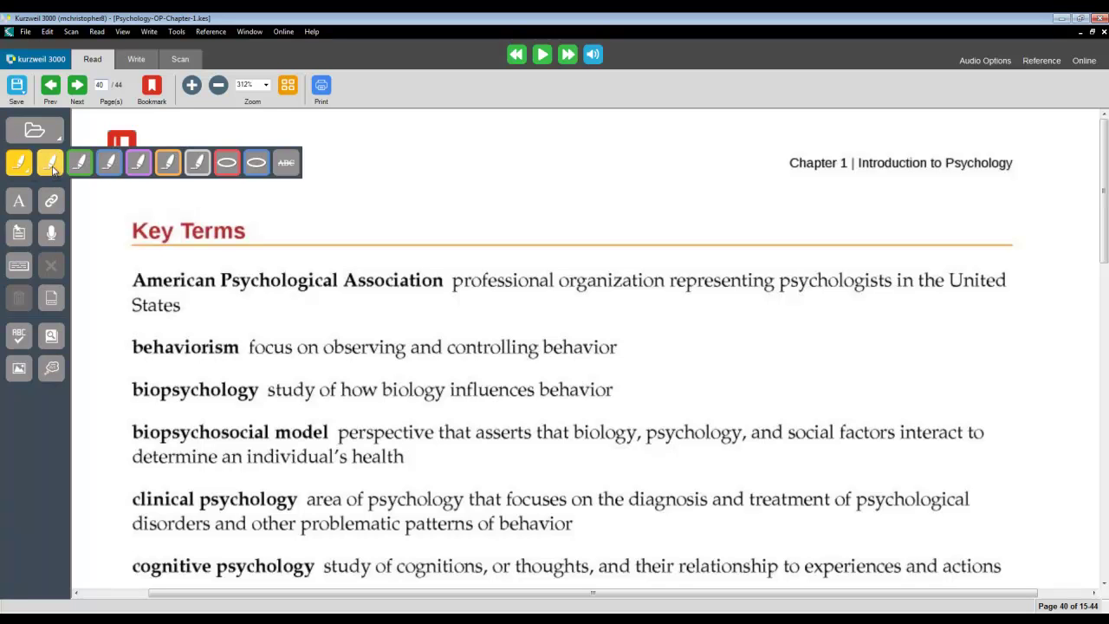
click(48, 169)
drag(1103, 224, 1103, 502)
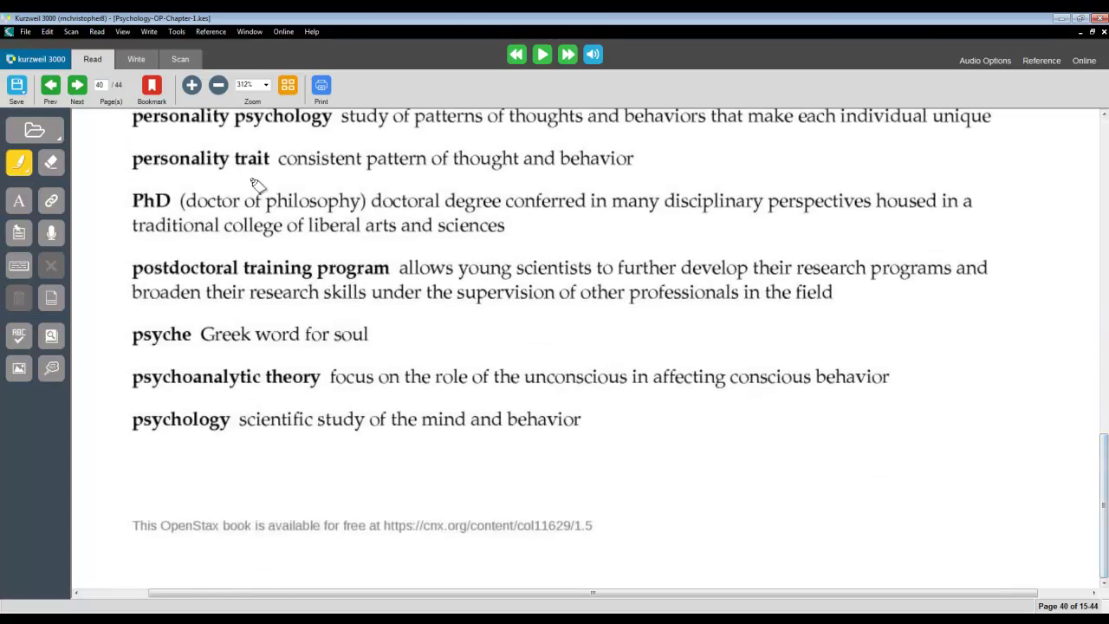
click(77, 87)
drag(1105, 198, 901, 199)
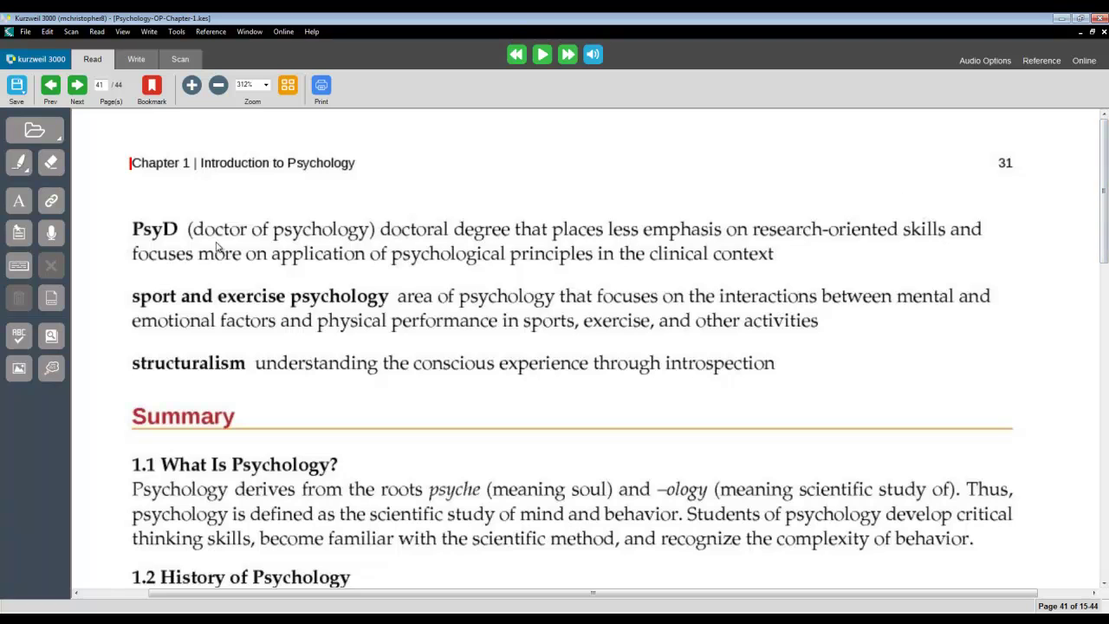
click(50, 87)
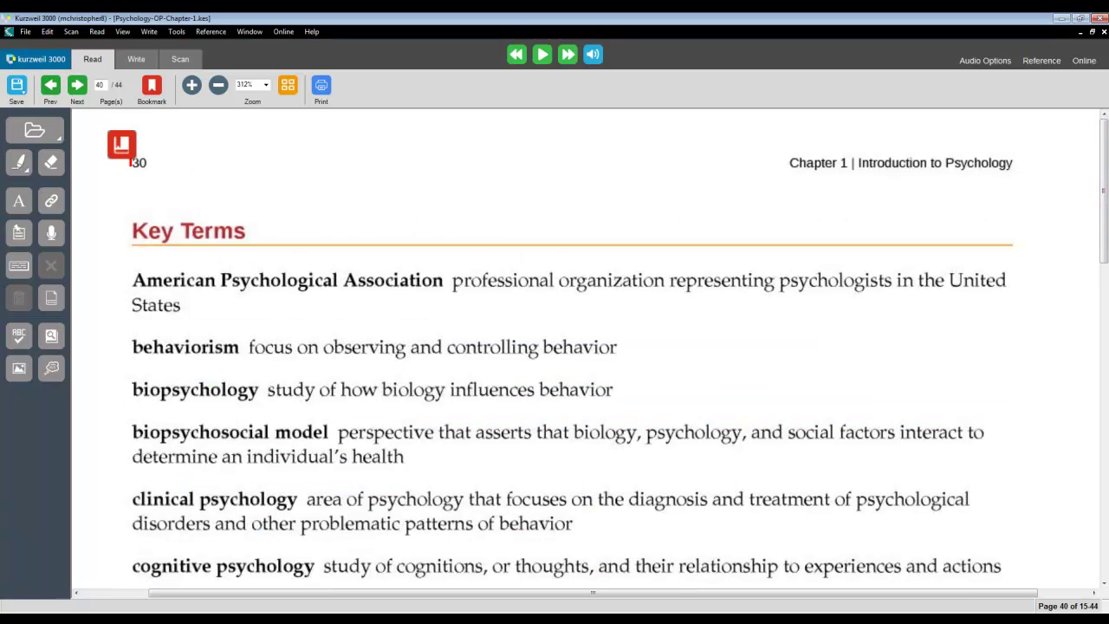
- Highlight American Psychological Association, behaviorism, biopsychology and biopsychosocial model in yellow in the Key Terms list
click(19, 162)
click(53, 173)
drag(136, 280, 445, 282)
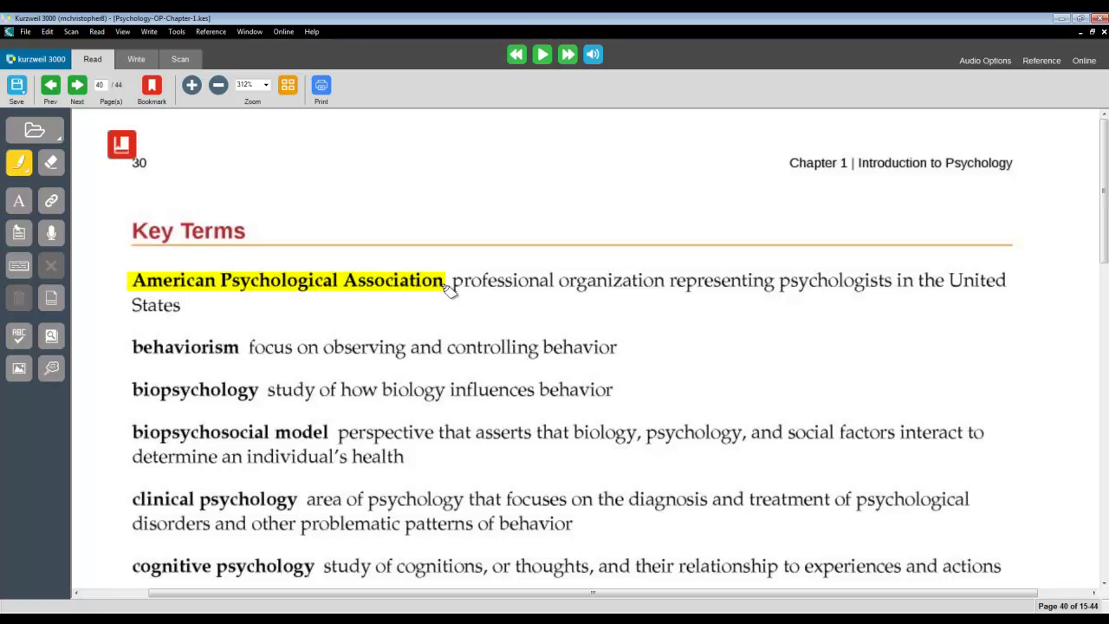
drag(139, 348, 248, 353)
drag(137, 392, 268, 396)
drag(137, 433, 332, 438)
- Highlight clinical psychology, cognitive psychology, counseling psychology and developmental psychology in yellow
scroll(312, 407, down, 3)
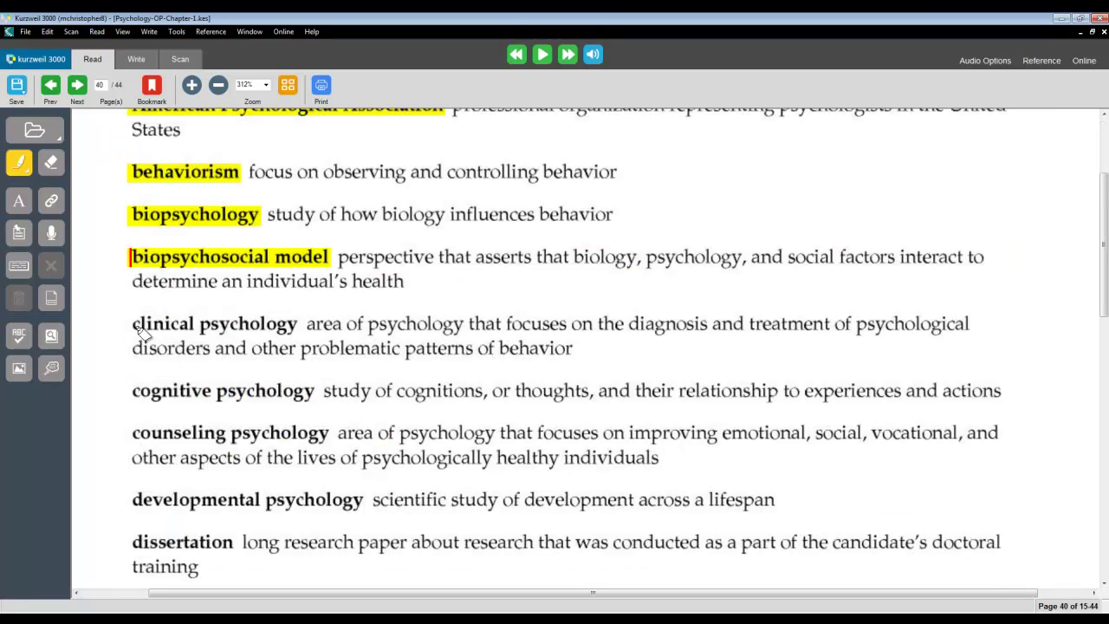
drag(136, 328, 270, 333)
drag(136, 398, 303, 403)
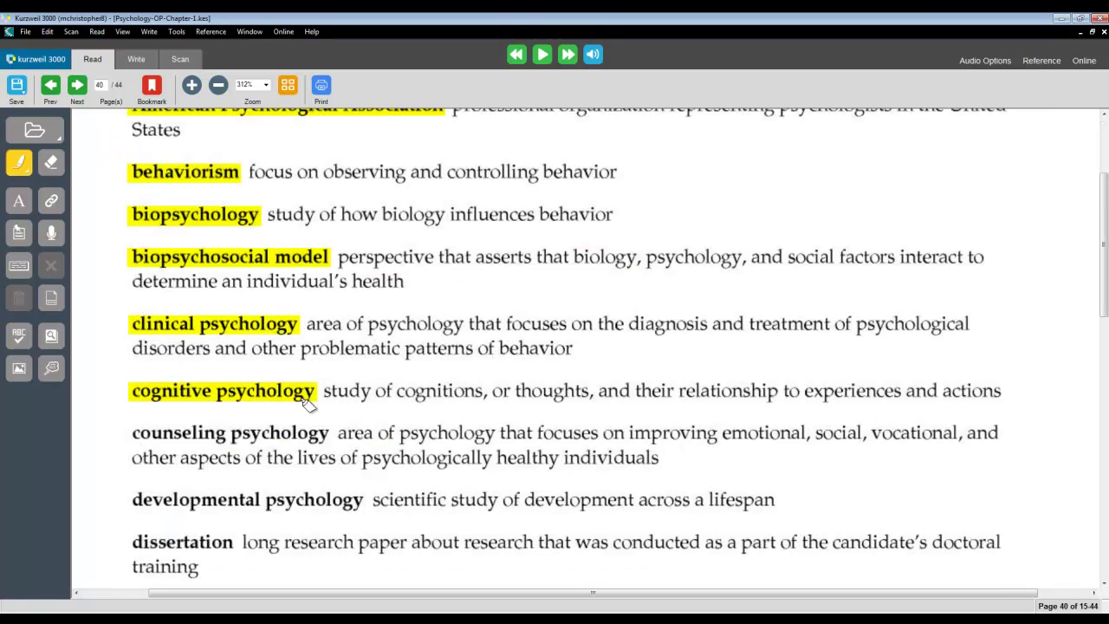
drag(136, 437, 281, 440)
scroll(282, 441, down, 6)
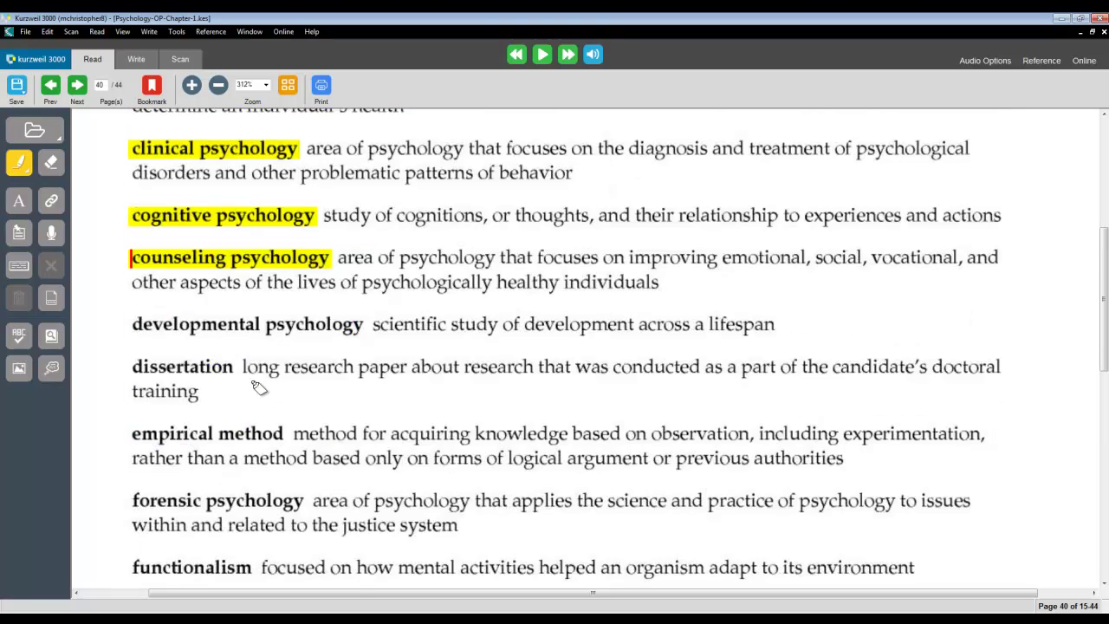
drag(139, 156, 351, 155)
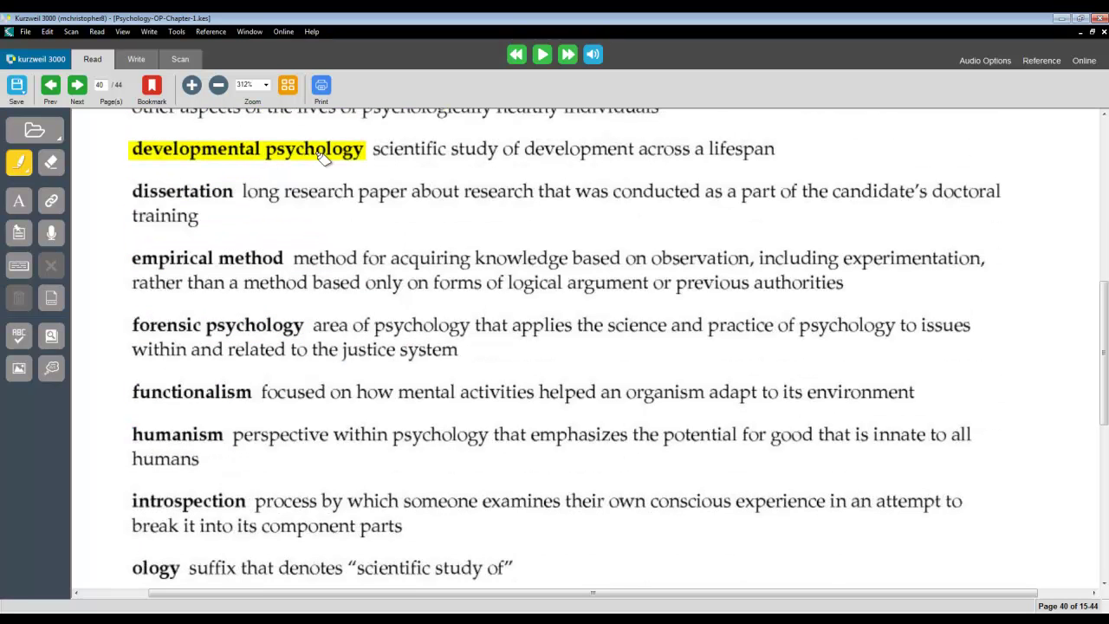
- Highlight dissertation, empirical method, forensic psychology, functionalism, humanism, introspection and ology in yellow in the Key Terms list
drag(134, 192, 239, 201)
drag(136, 260, 269, 262)
mouse_move(136, 329)
mouse_down()
mouse_move(234, 342)
mouse_move(303, 333)
mouse_up()
drag(136, 397, 248, 394)
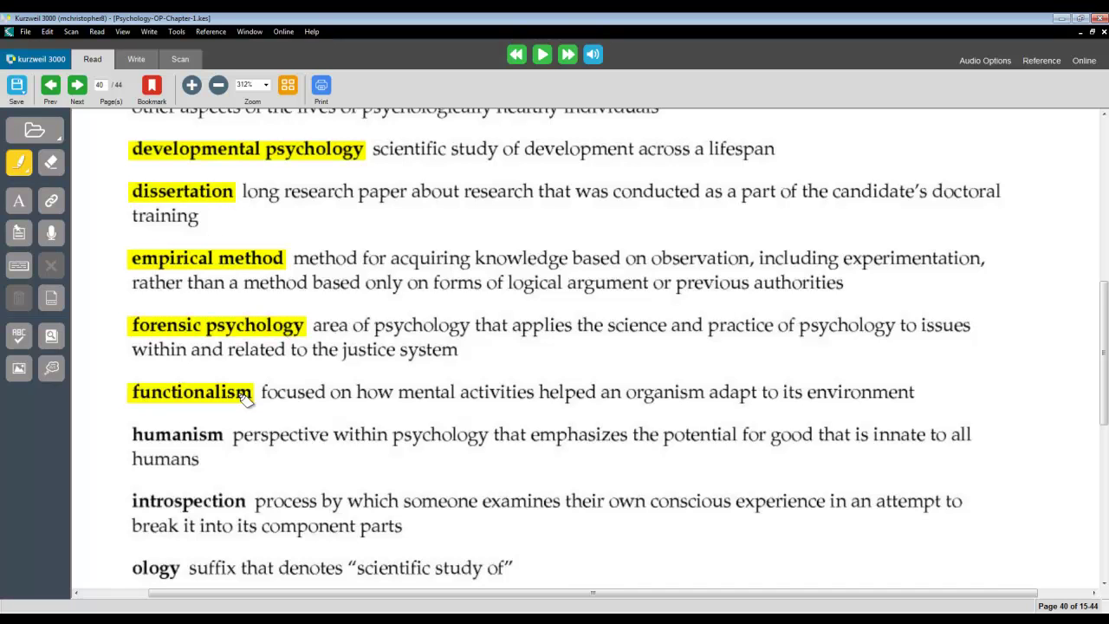
drag(136, 435, 235, 441)
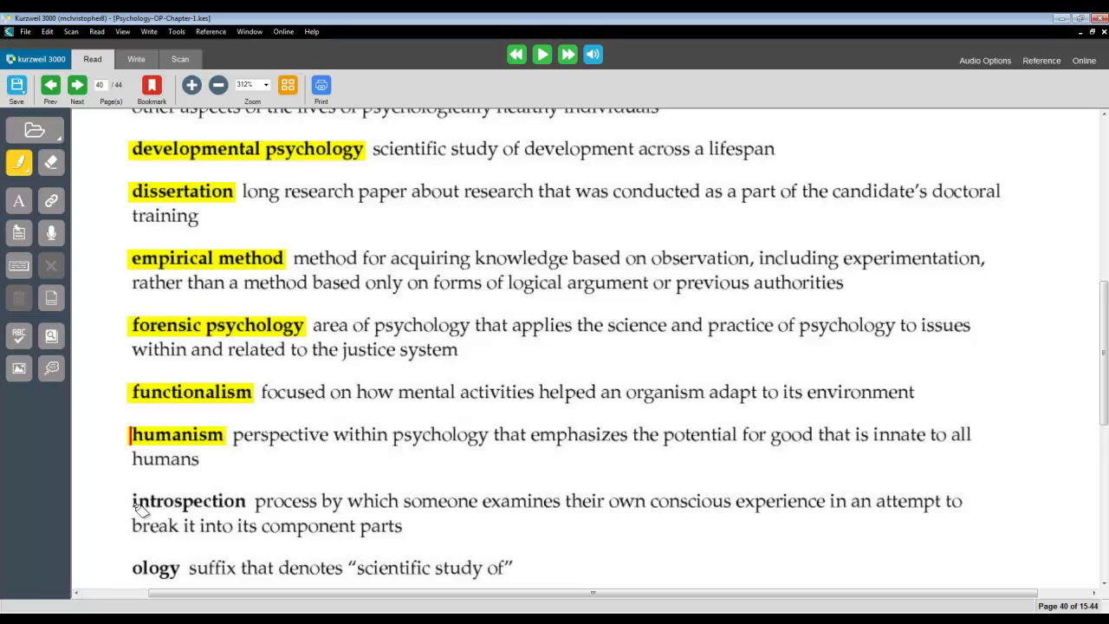
drag(136, 502, 240, 502)
drag(134, 570, 179, 579)
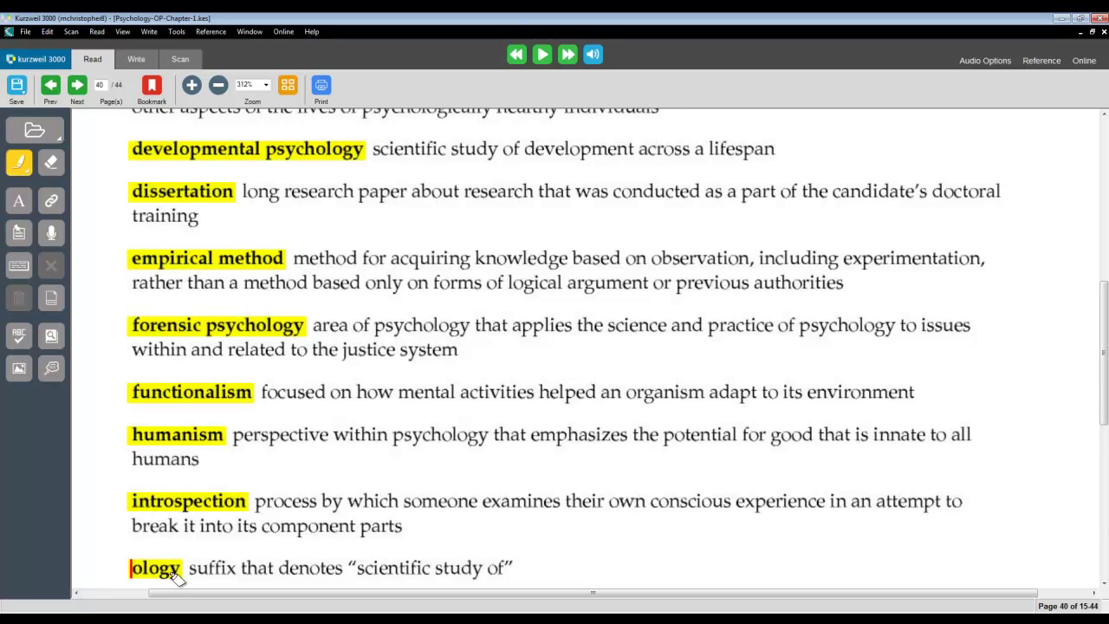
- Highlight personality psychology, personality trait, PhD, postdoctoral training program, psyche, psychoanalytic theory and psychology in yellow
scroll(285, 433, down, 5)
drag(135, 264, 333, 264)
drag(136, 308, 264, 307)
mouse_move(137, 349)
mouse_down()
mouse_move(193, 351)
mouse_move(176, 352)
mouse_up()
drag(137, 416, 338, 418)
drag(135, 481, 198, 482)
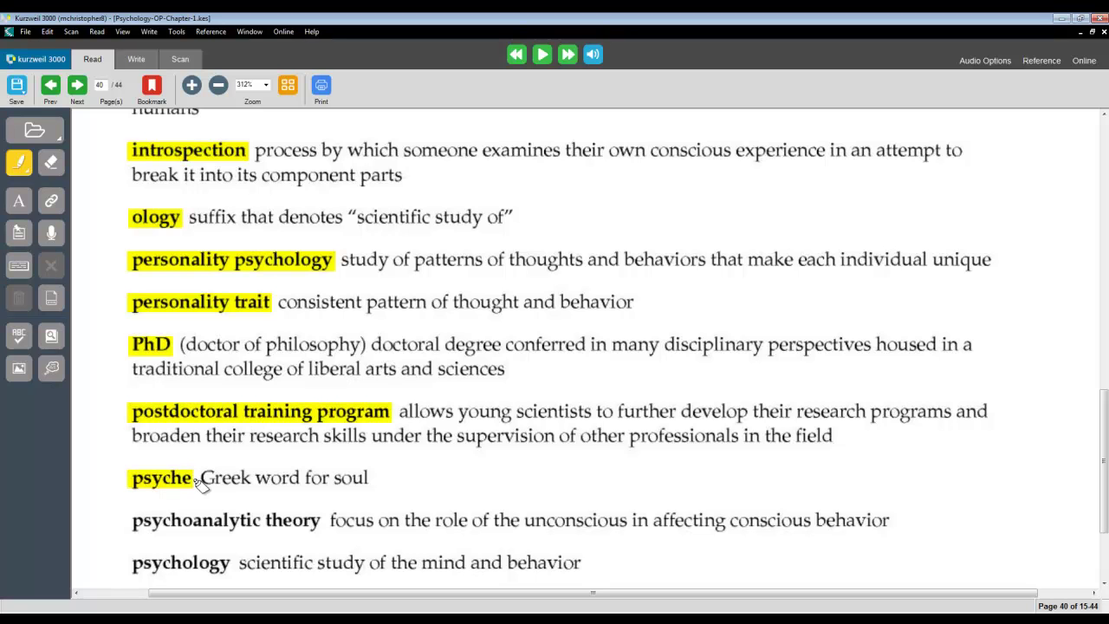
drag(137, 527, 319, 522)
scroll(266, 400, down, 3)
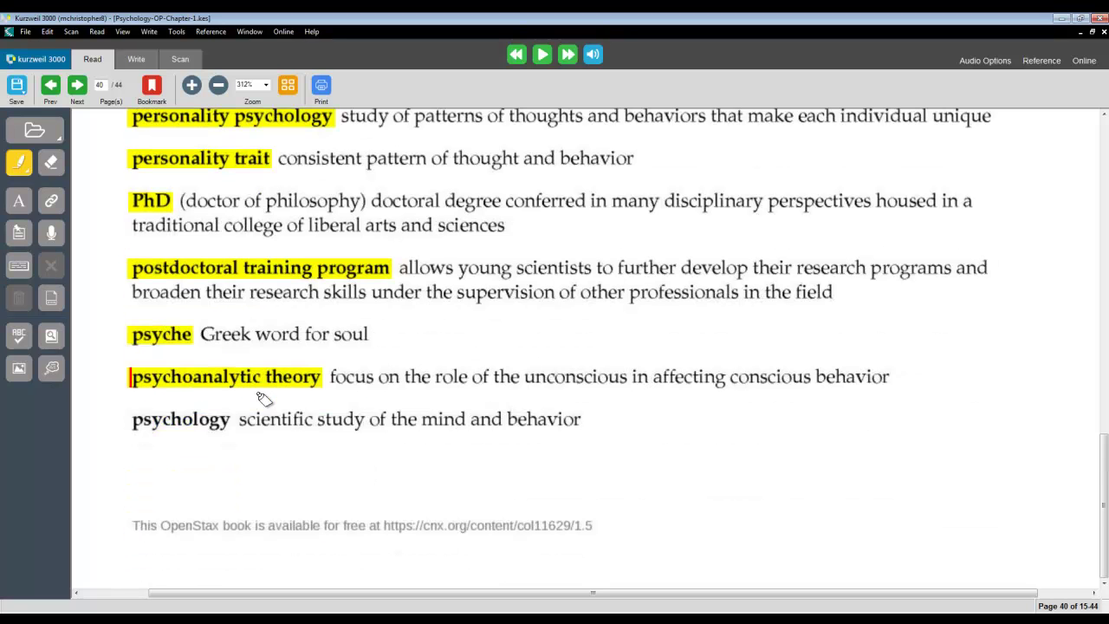
drag(134, 422, 185, 423)
- Highlight in green the definitions of psychology, psychoanalytic theory, psyche, postdoctoral training program, PhD and personality trait
click(28, 169)
click(77, 163)
drag(237, 410, 272, 417)
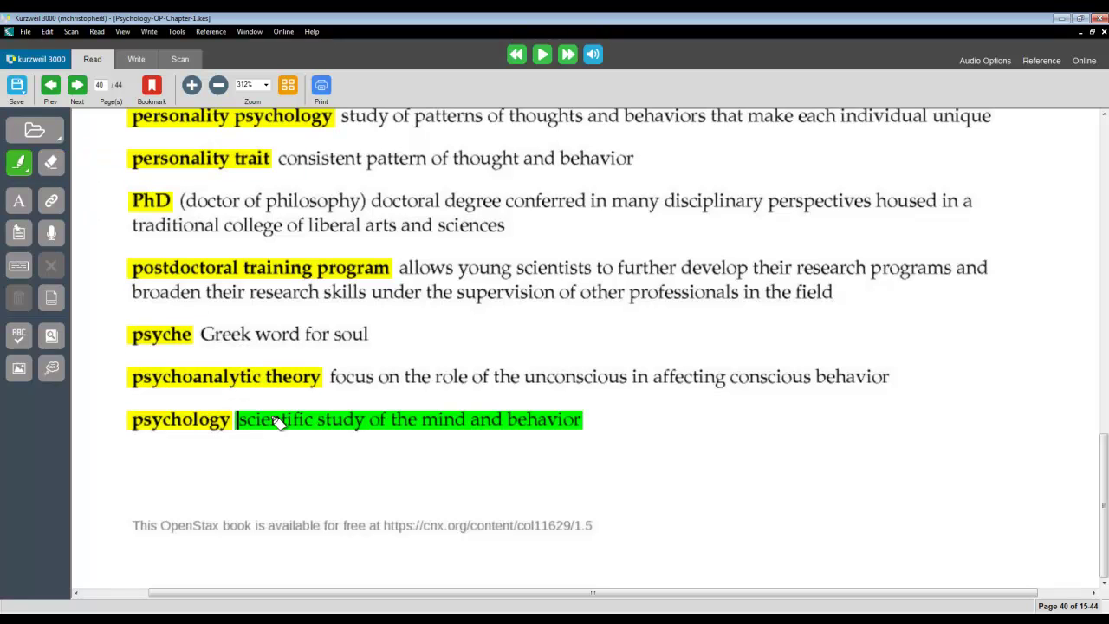
drag(334, 376, 337, 398)
drag(204, 336, 206, 352)
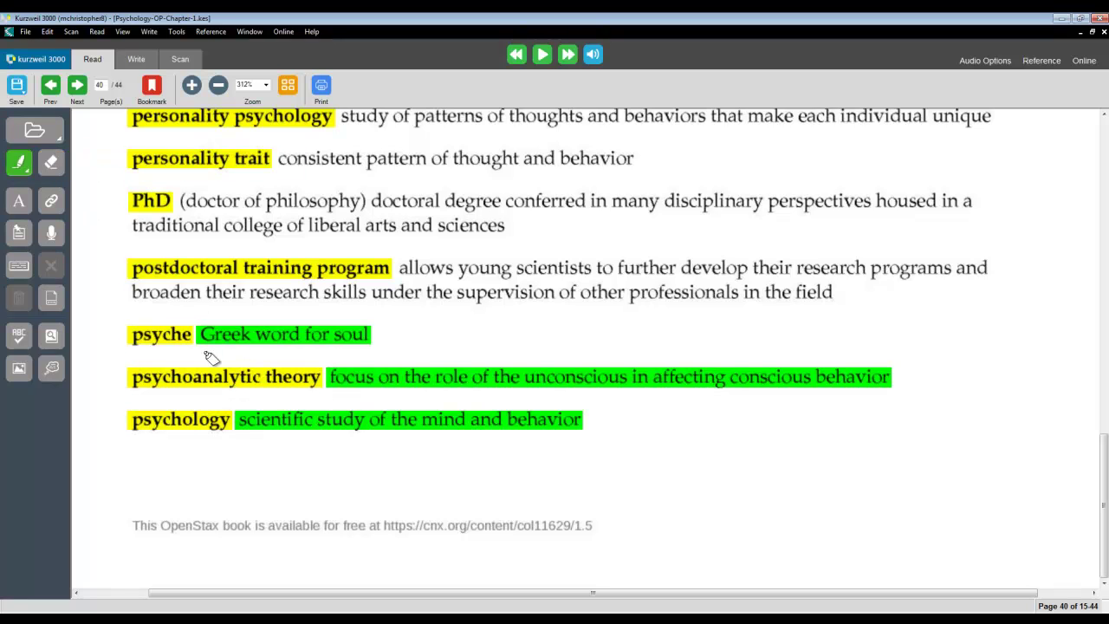
mouse_move(403, 271)
mouse_down()
mouse_move(425, 292)
mouse_move(415, 317)
mouse_up()
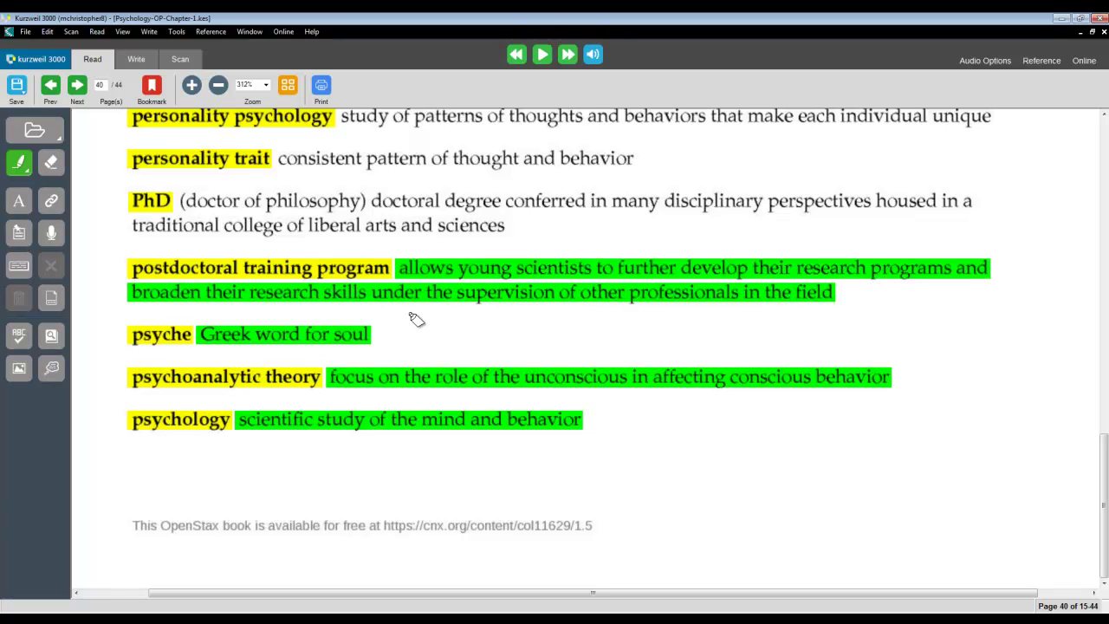
mouse_move(181, 201)
mouse_down()
mouse_move(208, 223)
mouse_move(205, 247)
mouse_up()
drag(278, 158, 287, 180)
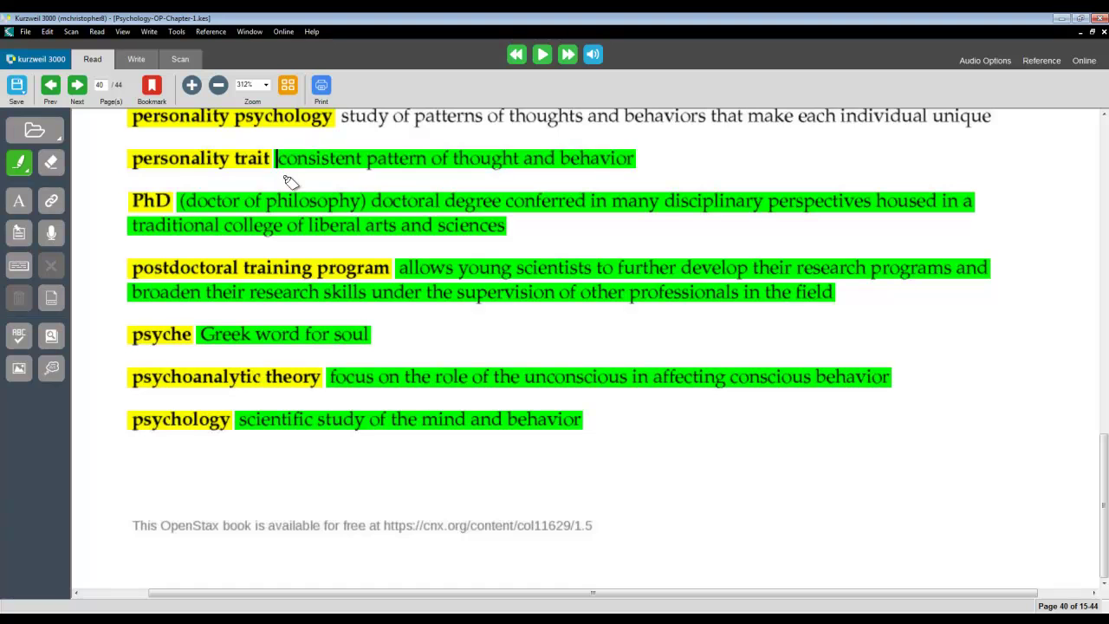
- Highlight in green the definitions of personality psychology, ology, introspection, humanism, functionalism and forensic psychology
scroll(339, 200, up, 3)
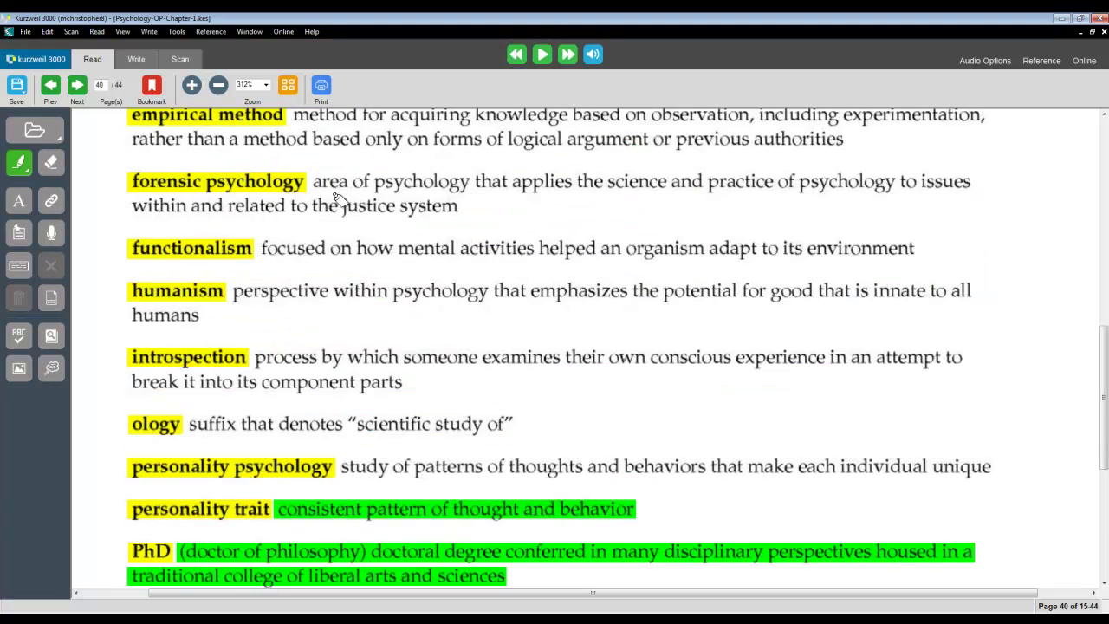
click(341, 466)
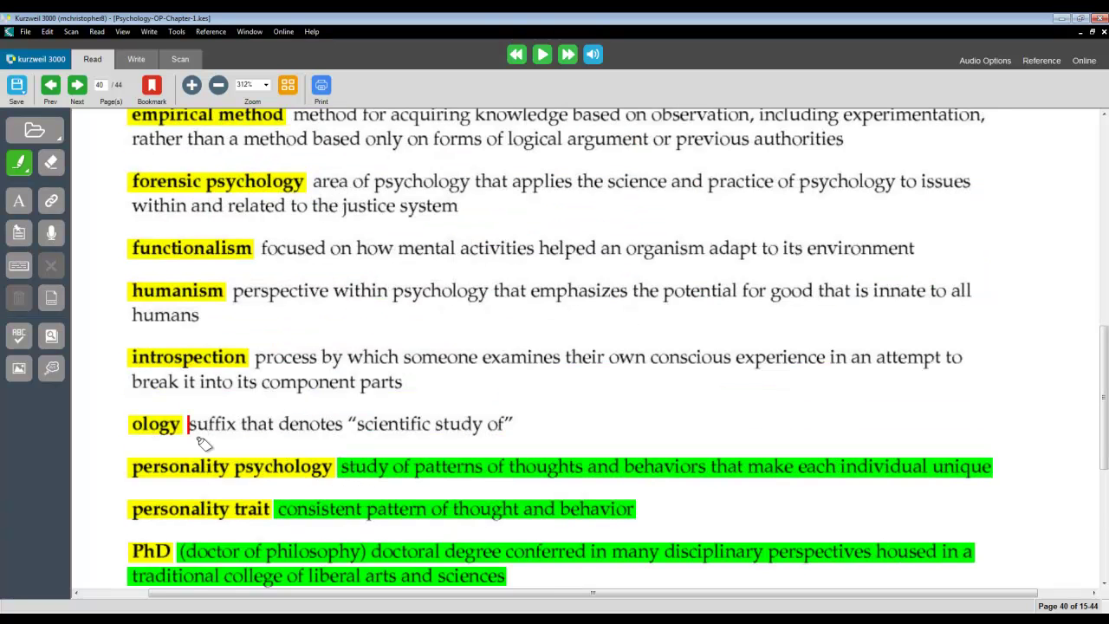
click(189, 425)
click(263, 357)
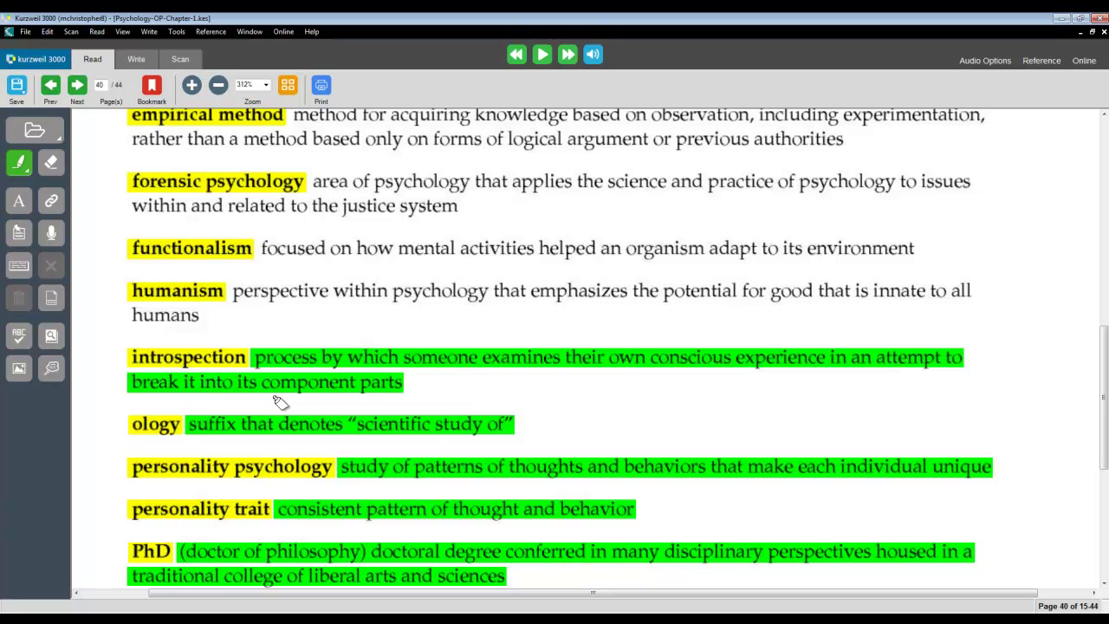
click(239, 294)
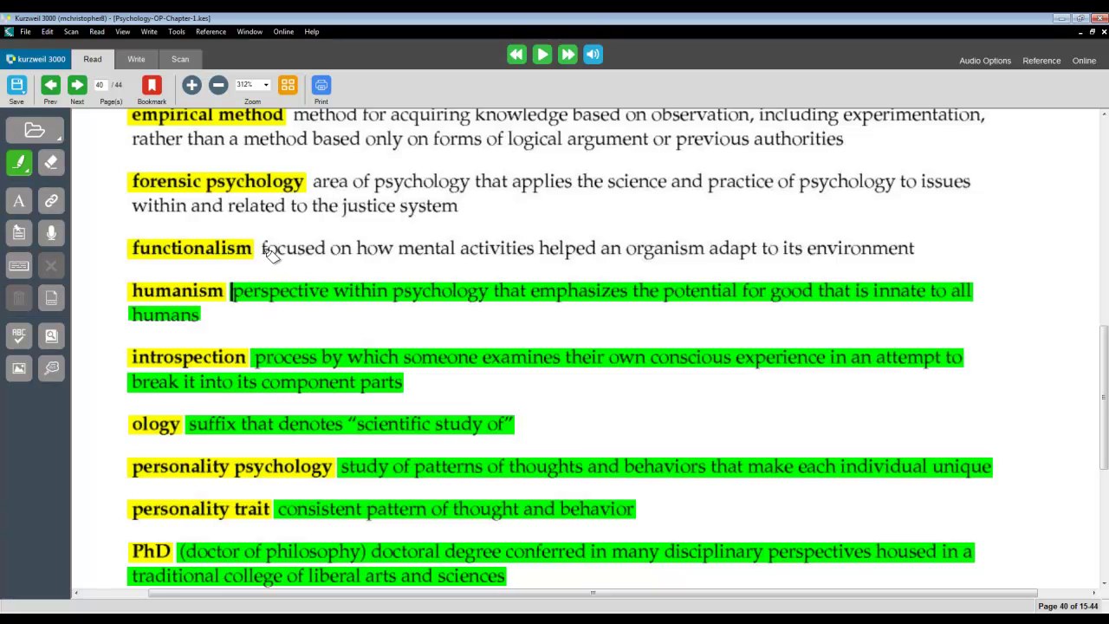
click(263, 250)
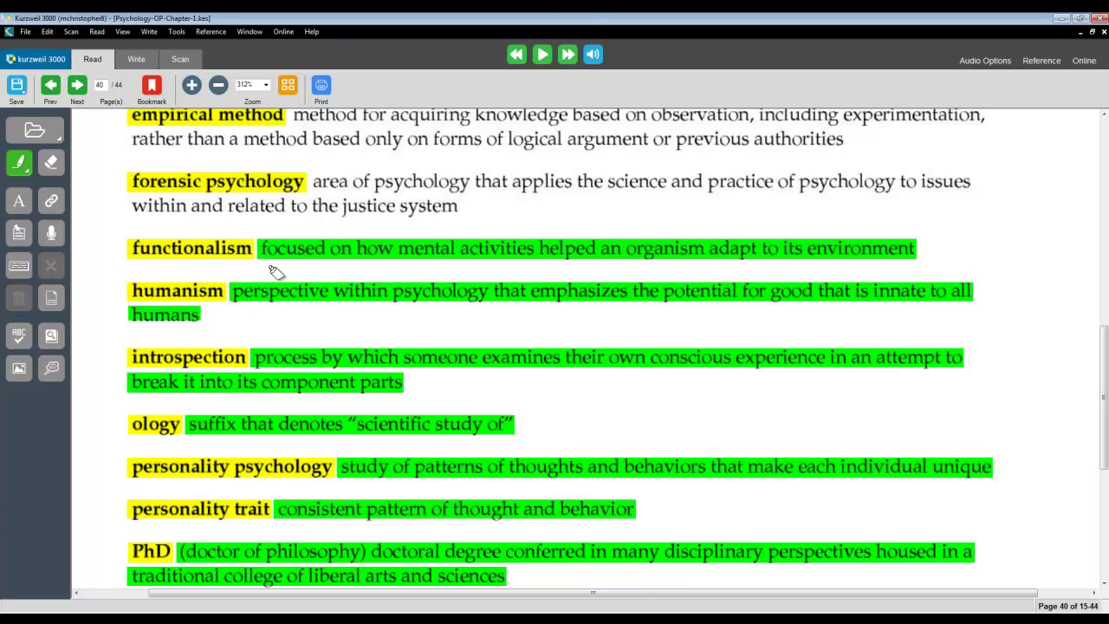
click(325, 202)
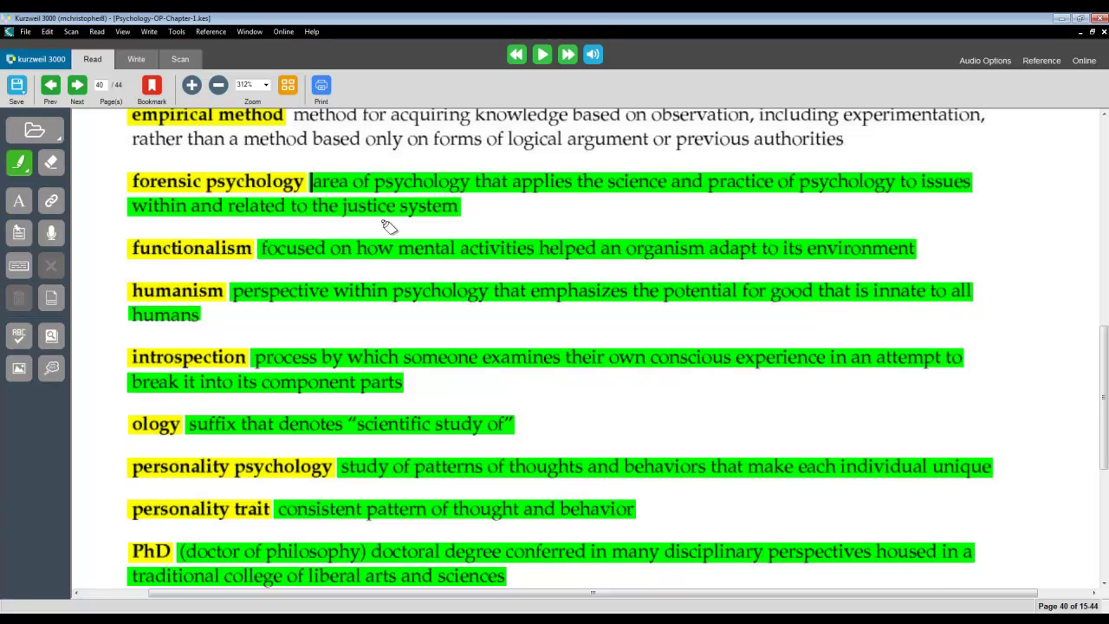
- Highlight in green the definitions of empirical method, dissertation, developmental psychology, counseling psychology, cognitive psychology and clinical psychology
scroll(389, 228, up, 3)
click(298, 468)
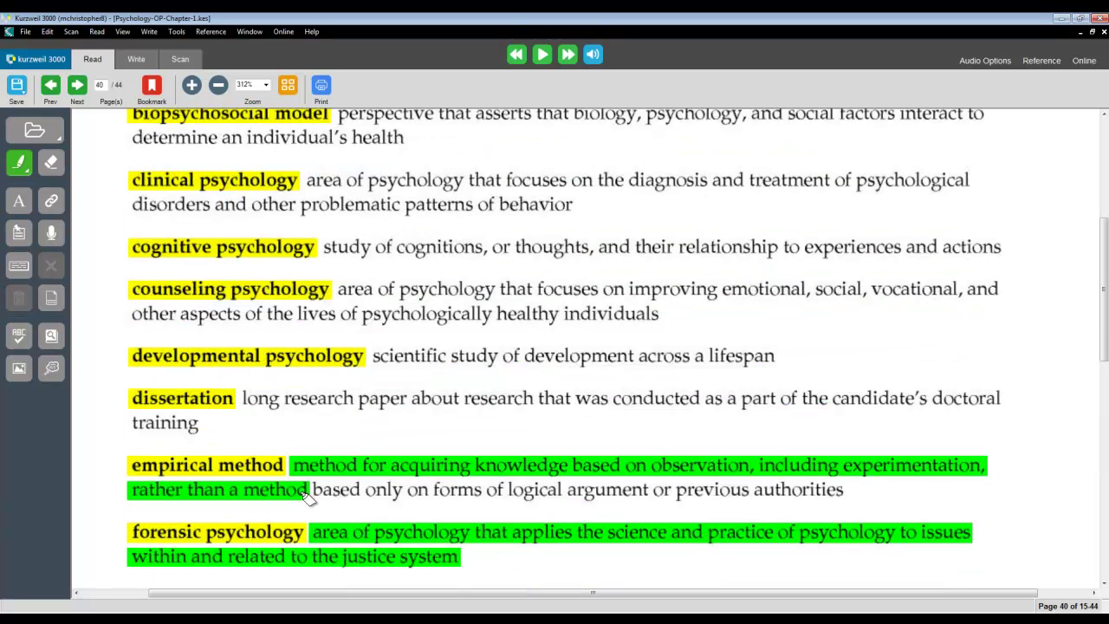
click(249, 402)
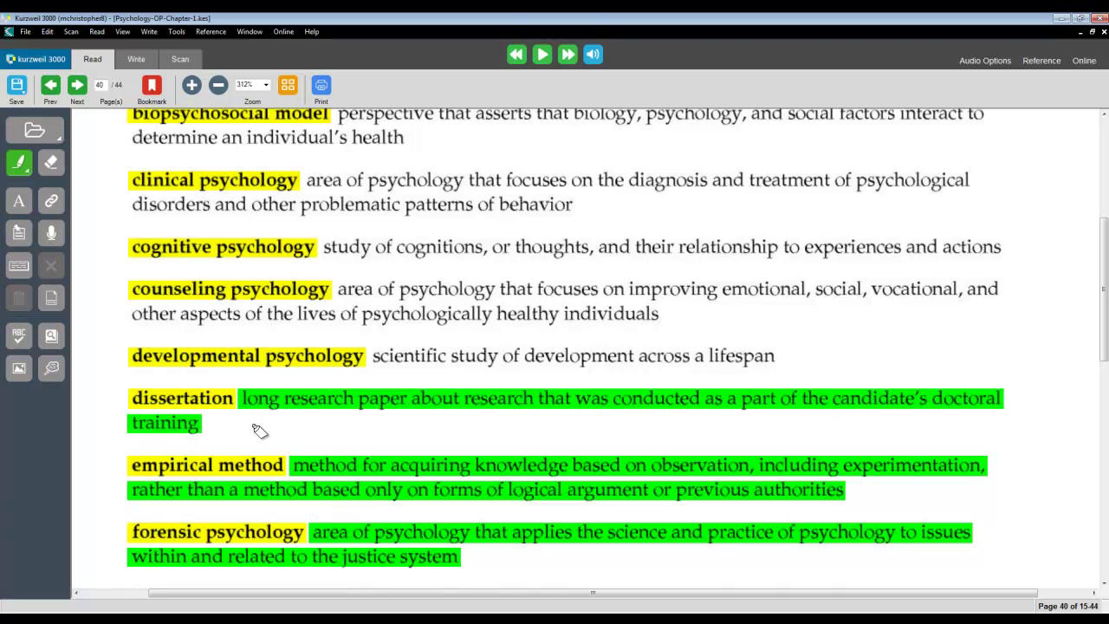
click(374, 357)
click(349, 292)
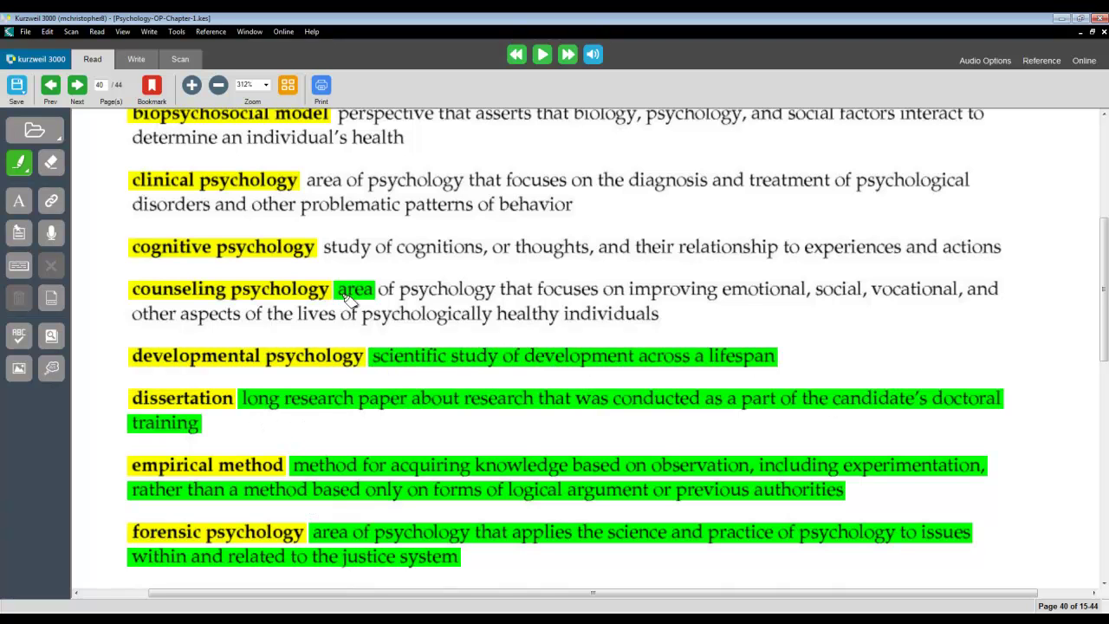
drag(324, 246, 339, 268)
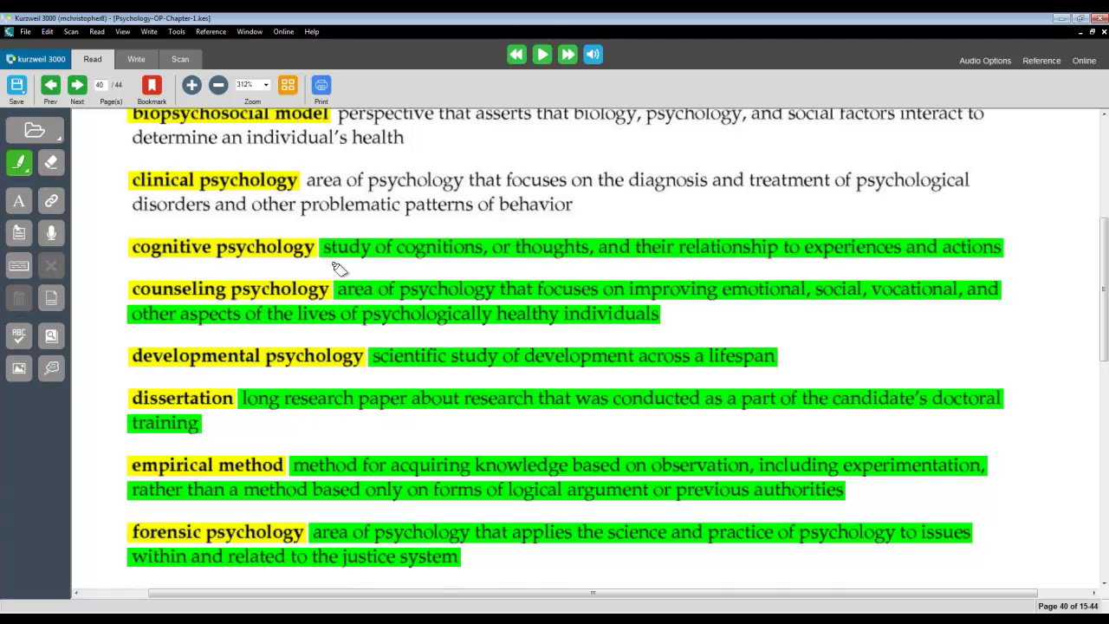
drag(308, 184, 338, 224)
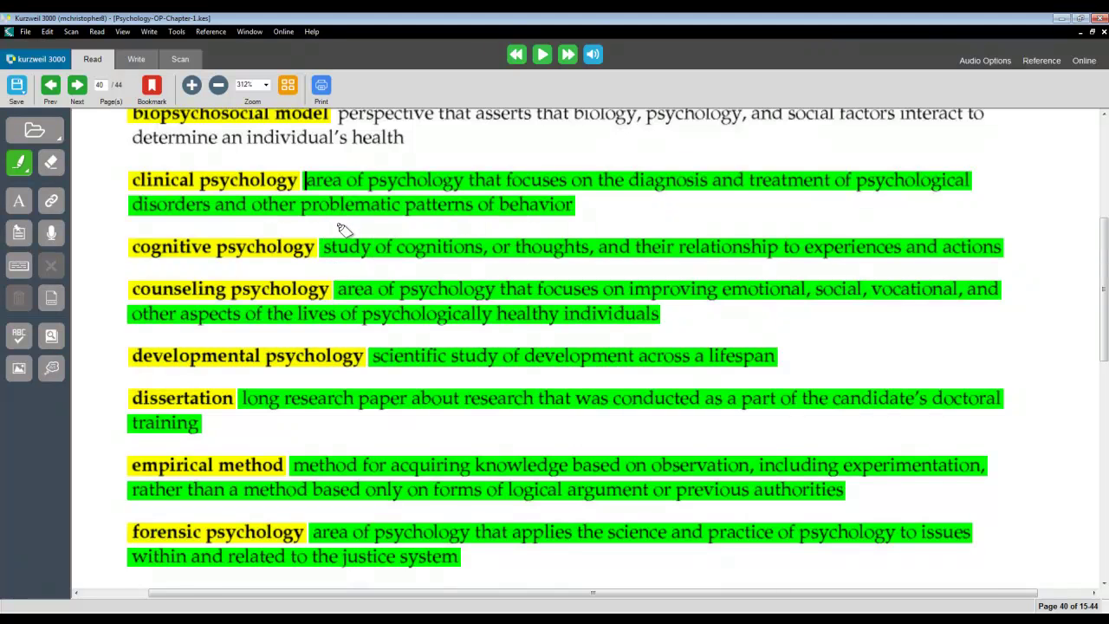
- Highlight in green the definitions of biopsychosocial model, biopsychology, behaviorism and American Psychological Association
scroll(343, 229, up, 3)
drag(339, 291, 364, 334)
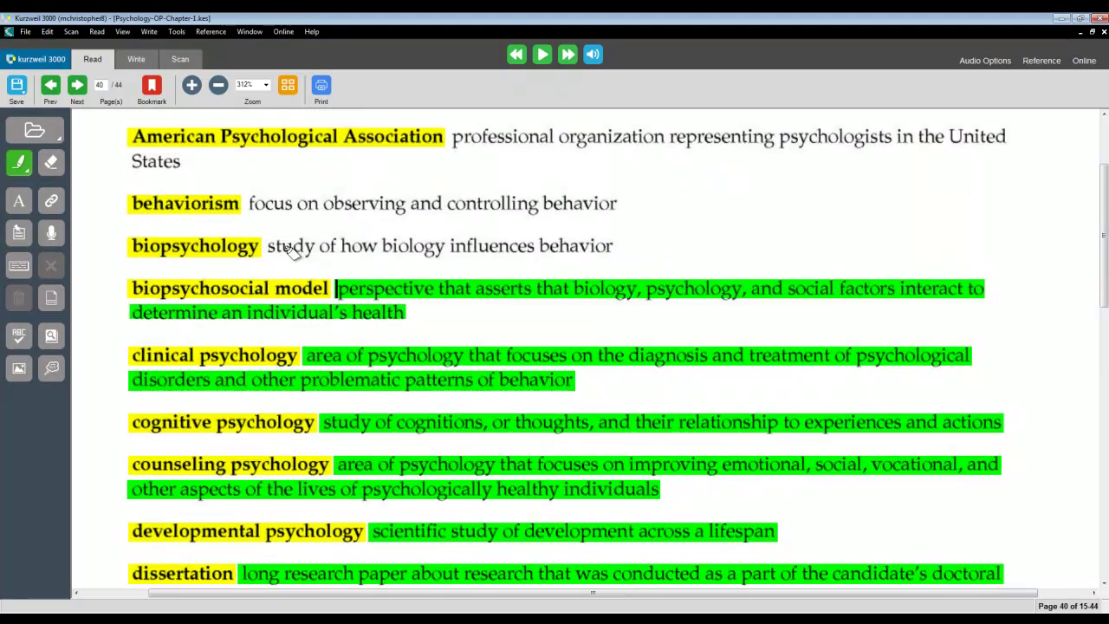
drag(278, 247, 286, 276)
drag(251, 206, 260, 227)
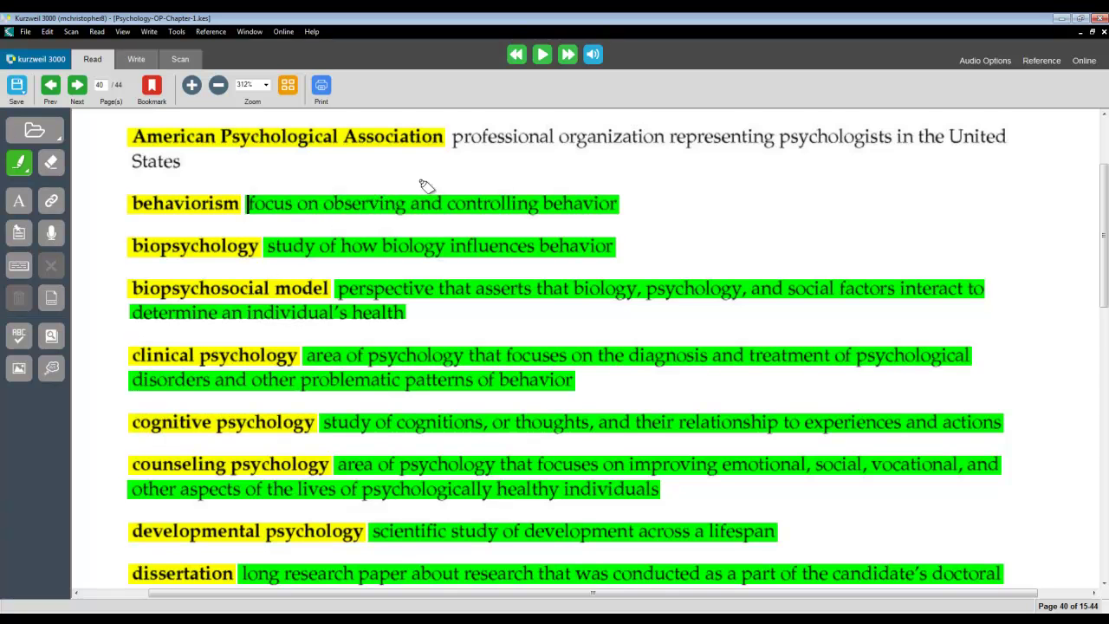
drag(459, 142, 465, 173)
scroll(466, 182, up, 3)
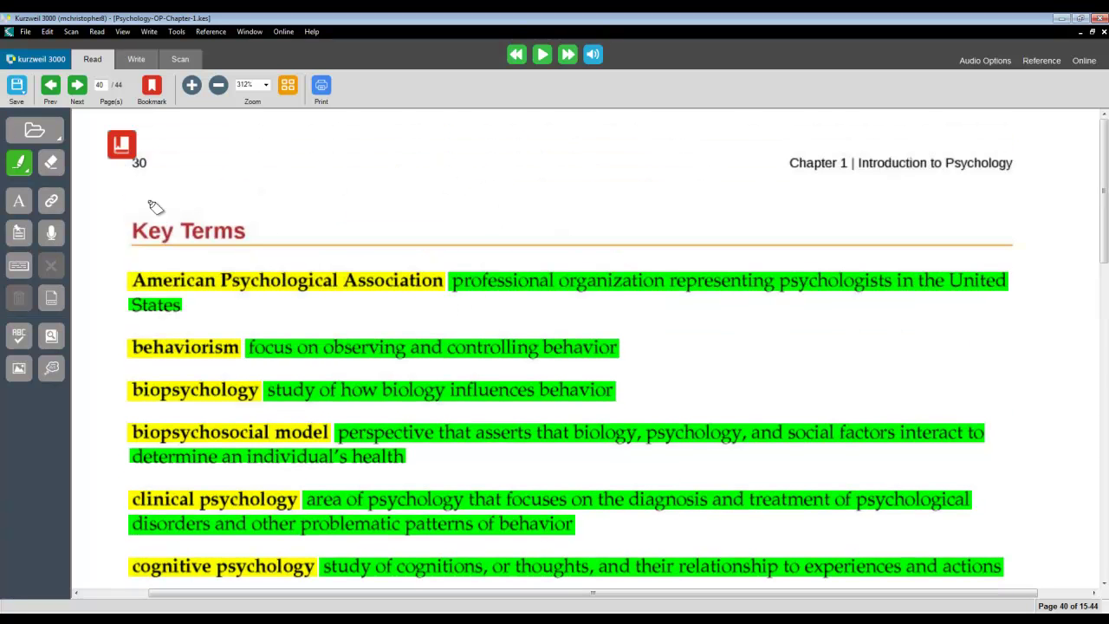
- Highlight the terms PsyD, sport and exercise psychology and structuralism in yellow on page 41
click(21, 164)
click(50, 164)
drag(133, 229, 179, 232)
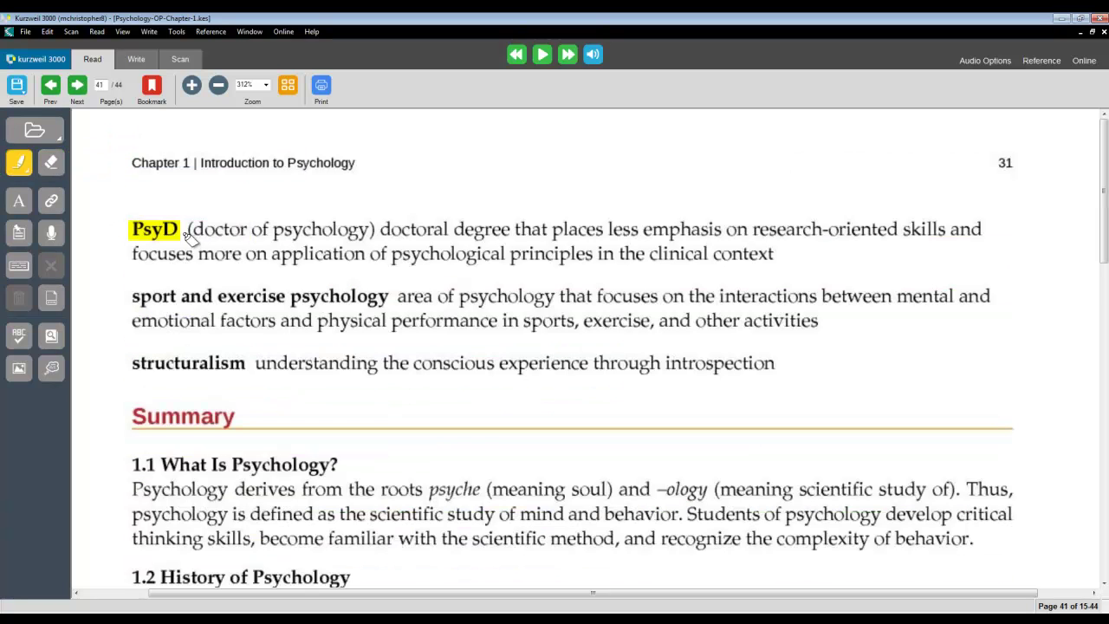
drag(135, 295, 373, 303)
drag(132, 364, 256, 372)
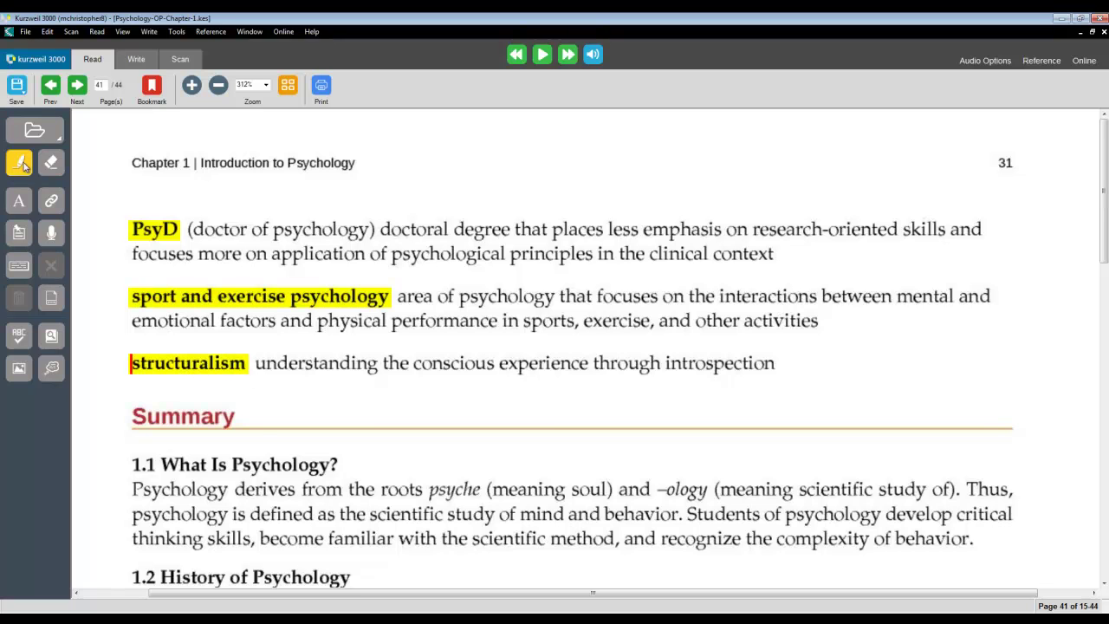
- Highlight in green the definitions of PsyD, sport and exercise psychology and structuralism on page 41
click(25, 166)
click(79, 164)
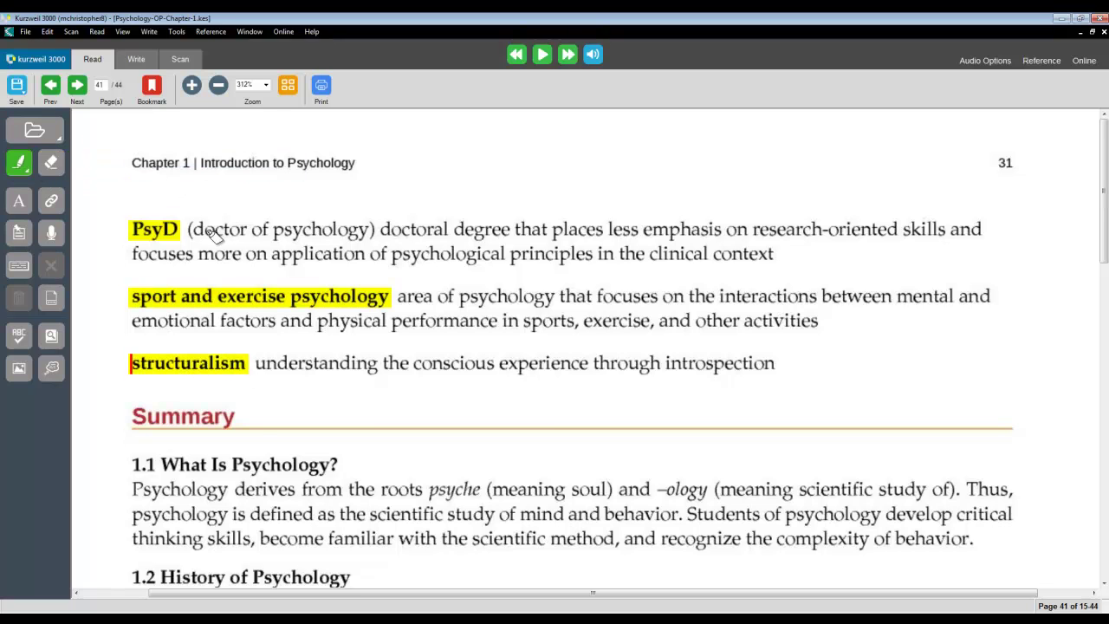
mouse_move(189, 230)
mouse_down()
mouse_move(513, 232)
mouse_move(764, 259)
mouse_up()
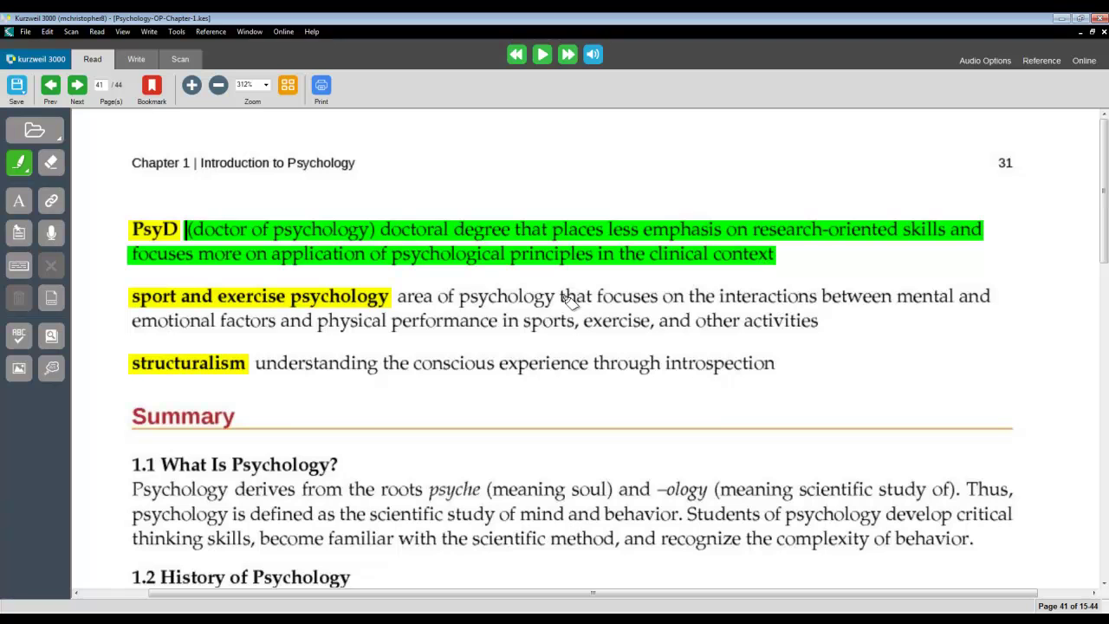
drag(400, 299, 778, 322)
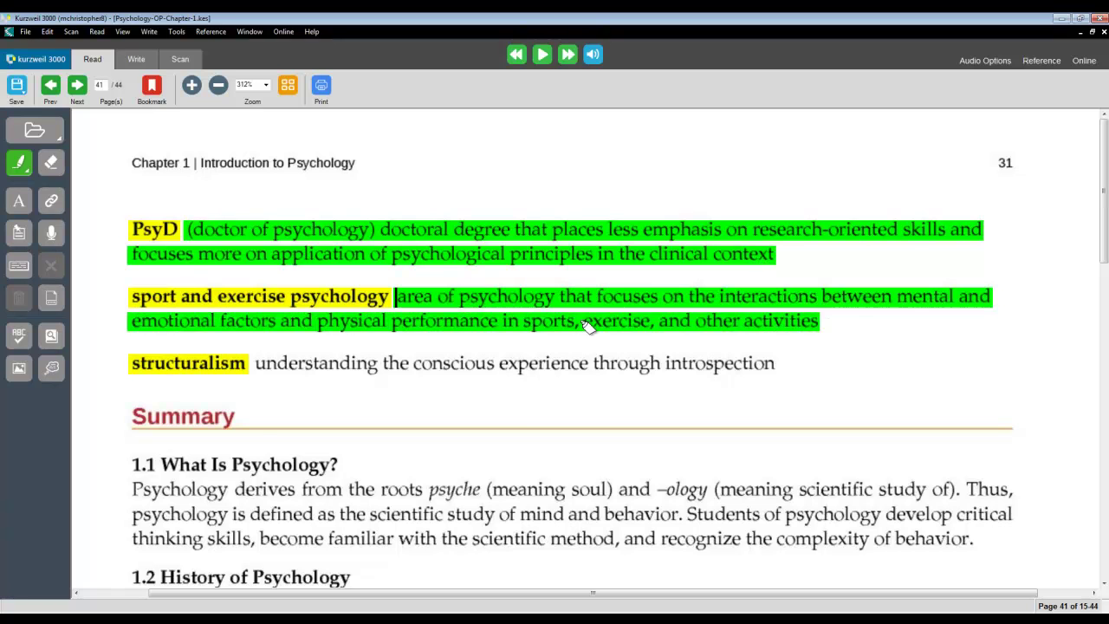
mouse_move(253, 363)
mouse_down()
mouse_move(280, 376)
mouse_move(737, 384)
mouse_up()
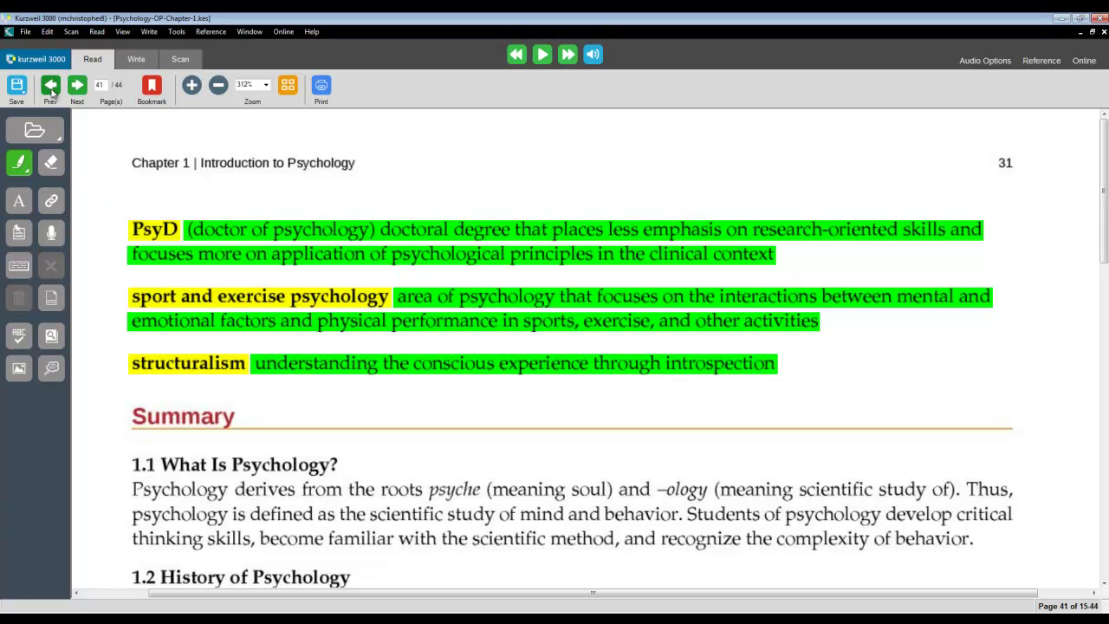
- Return to page 40, extract all highlights into a new document with blank lines inserted, and maximize the new document's window
click(52, 93)
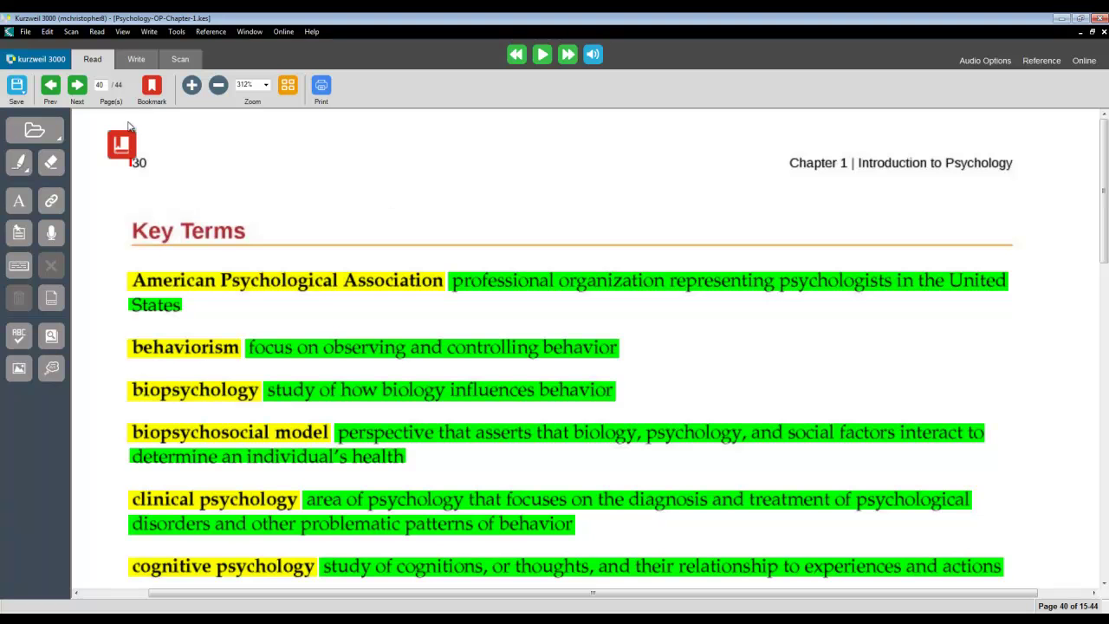
click(26, 32)
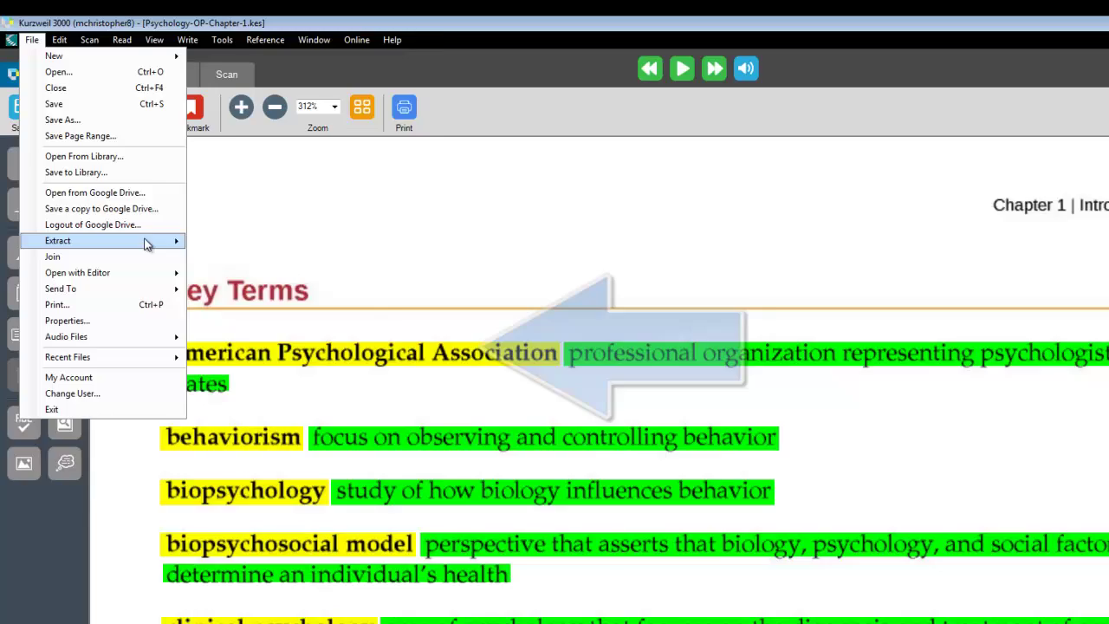
mouse_move(127, 195)
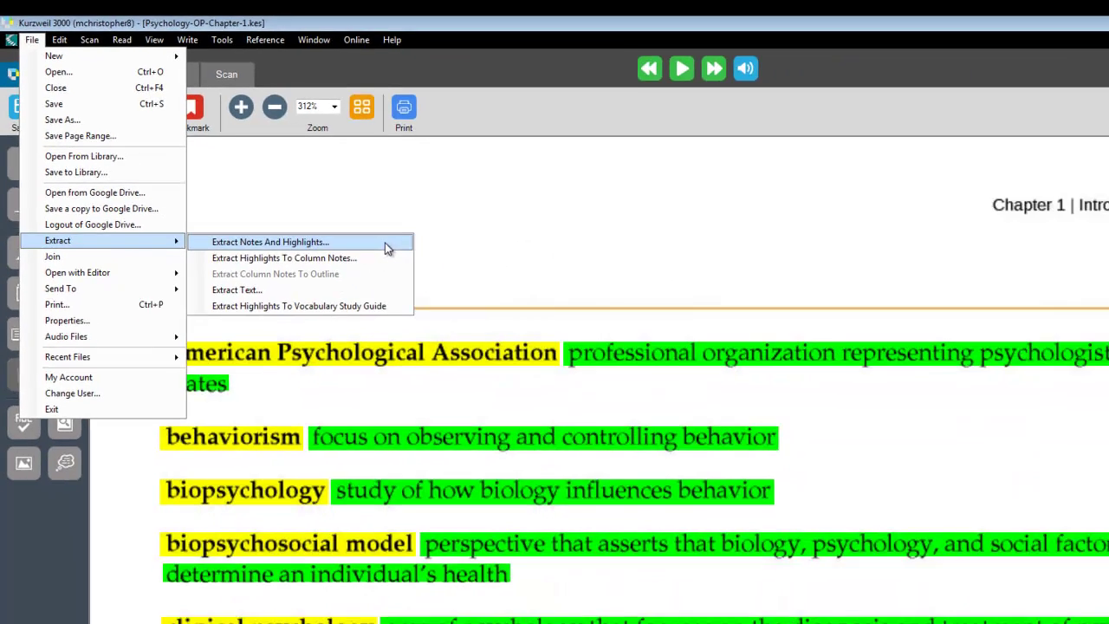
click(546, 348)
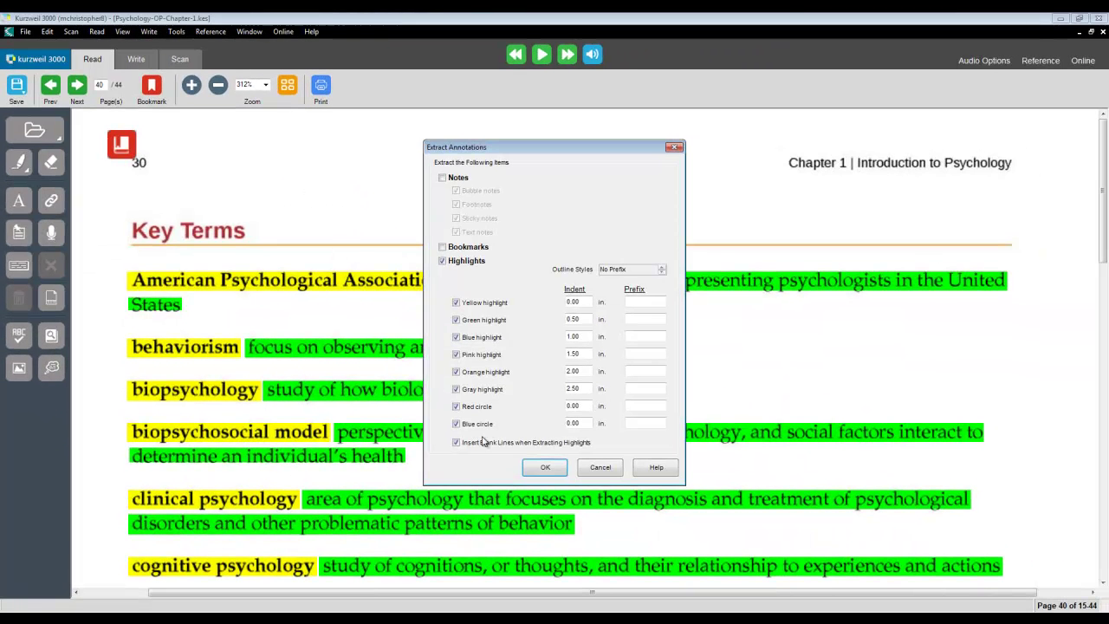
click(553, 469)
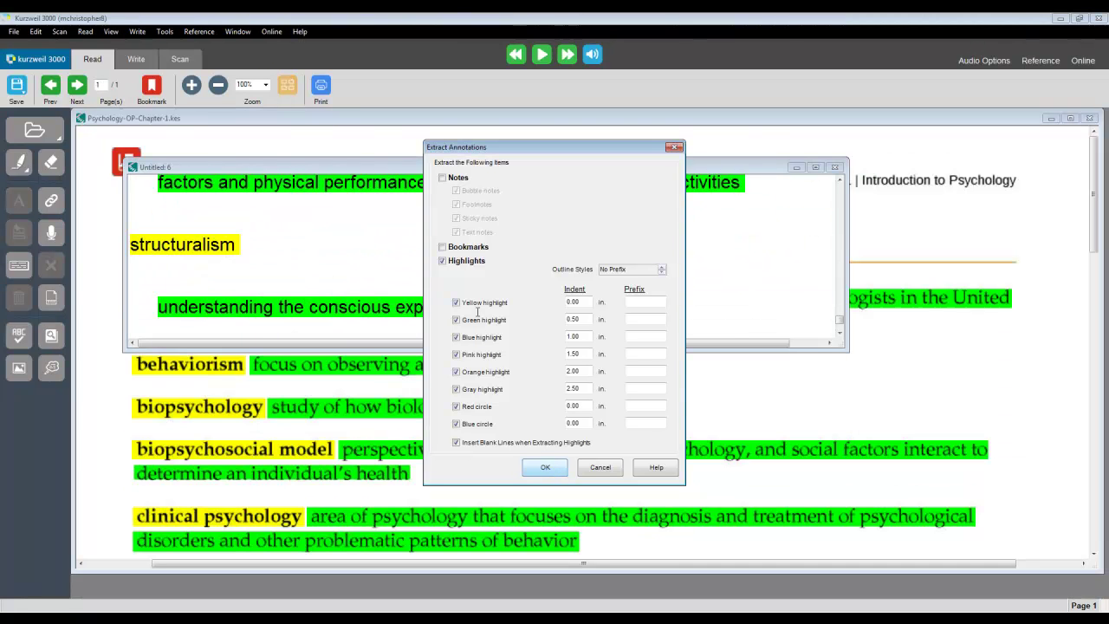
double_click(465, 167)
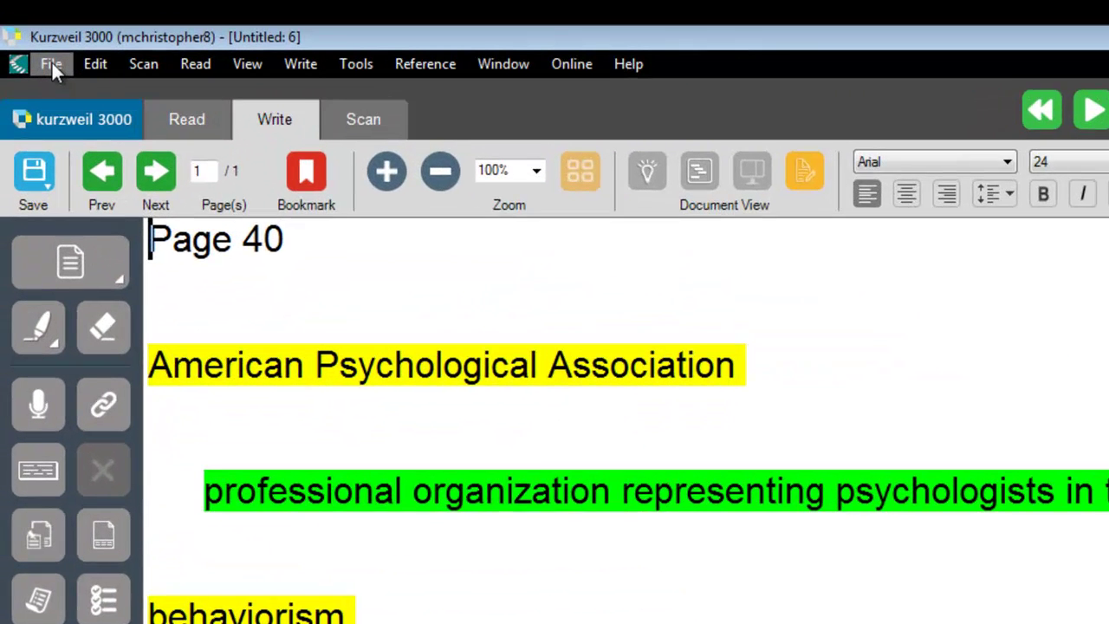
- Start saving the extracted document and set its file type to KESI File Format (*.KES)
click(51, 62)
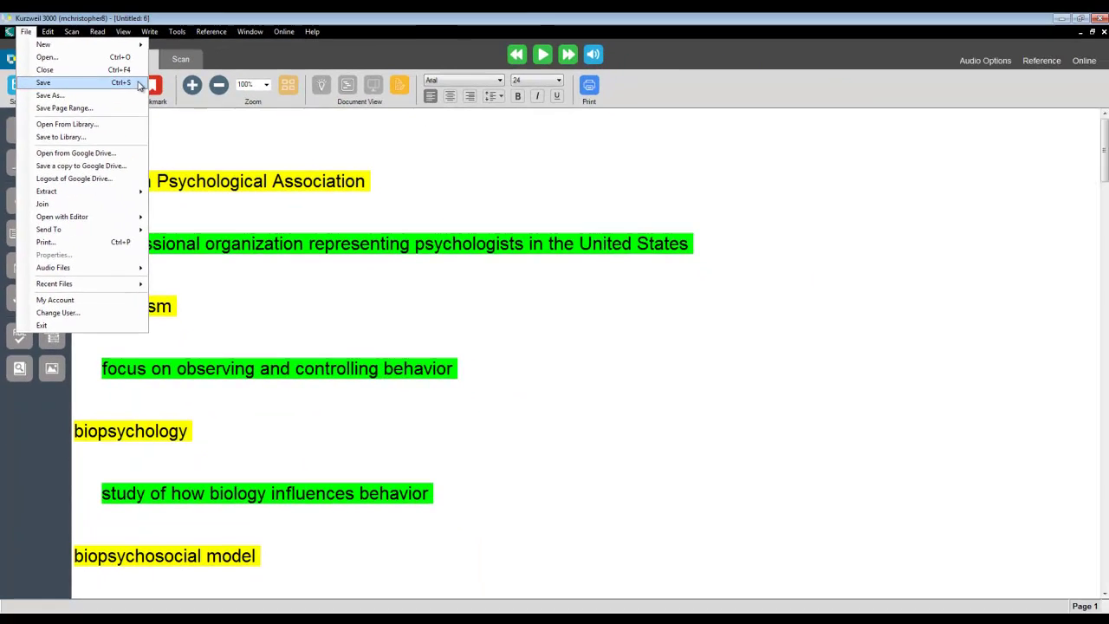
click(137, 83)
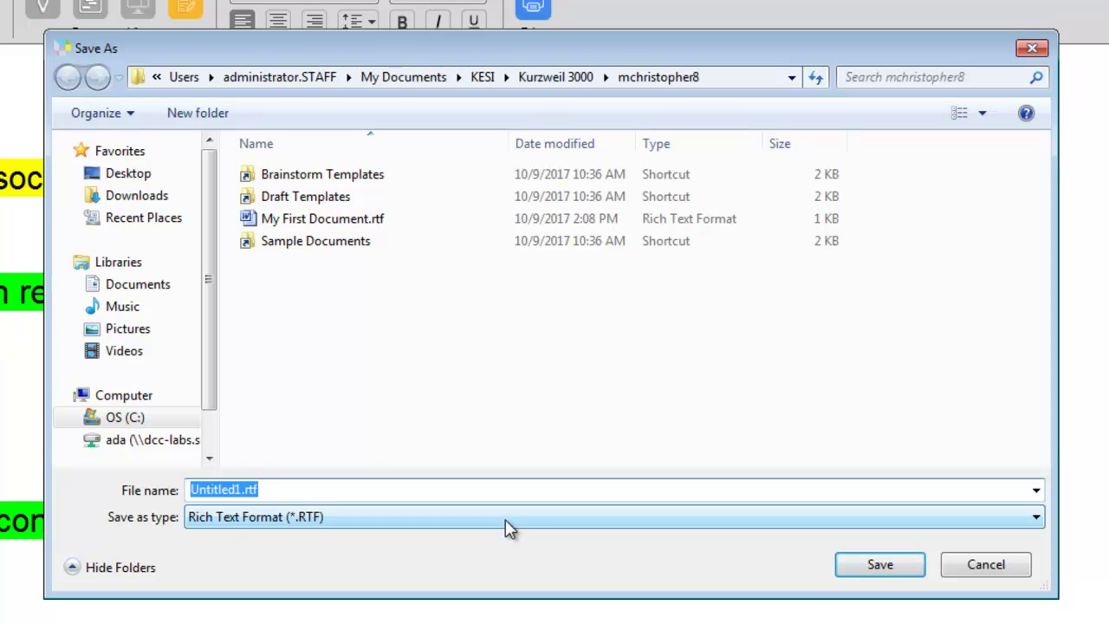
click(505, 520)
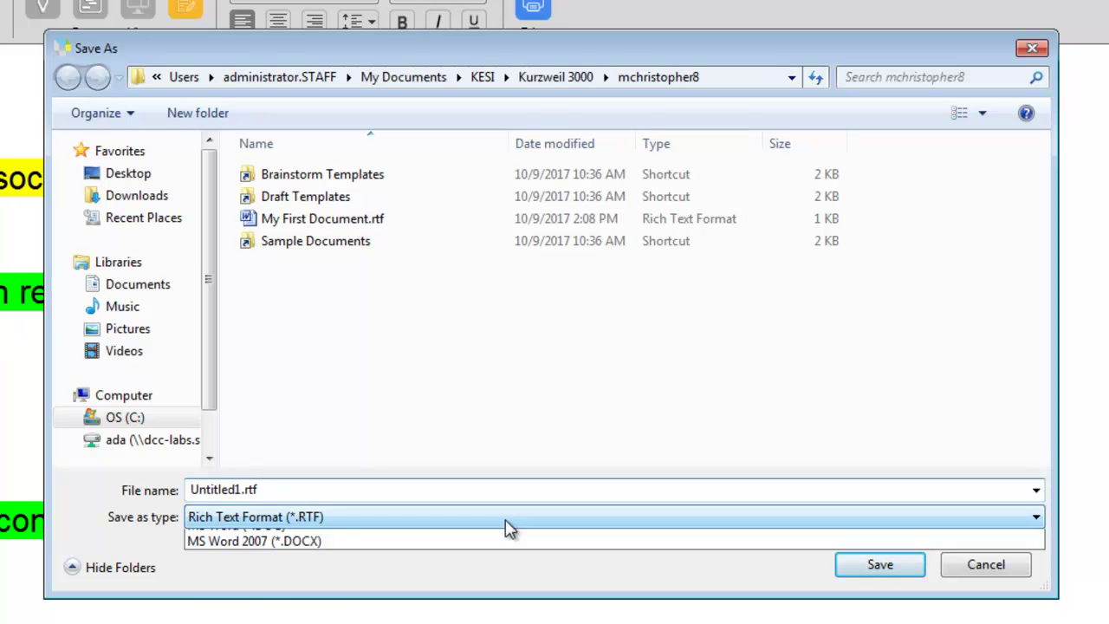
click(453, 573)
- Name the file Psychology_Chapter_1_Key_Terms.kes and save it in the current folder
double_click(404, 489)
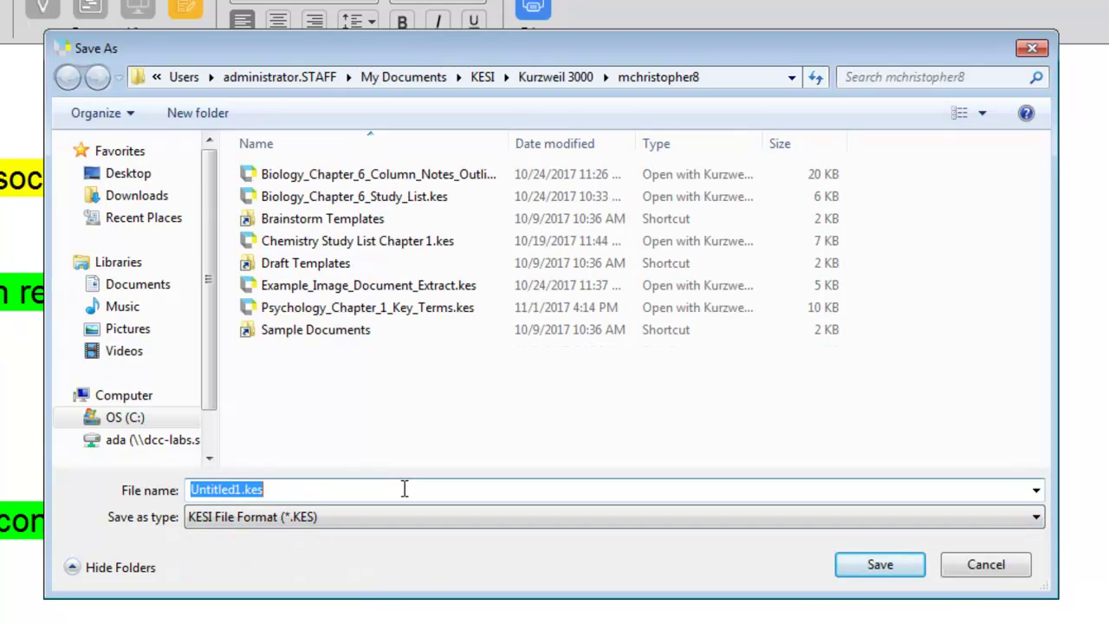
key(Home)
key(Delete)
key(Delete)
key(Delete)
key(Delete)
key(Delete)
key(Delete)
key(Delete)
key(Delete)
key(Delete)
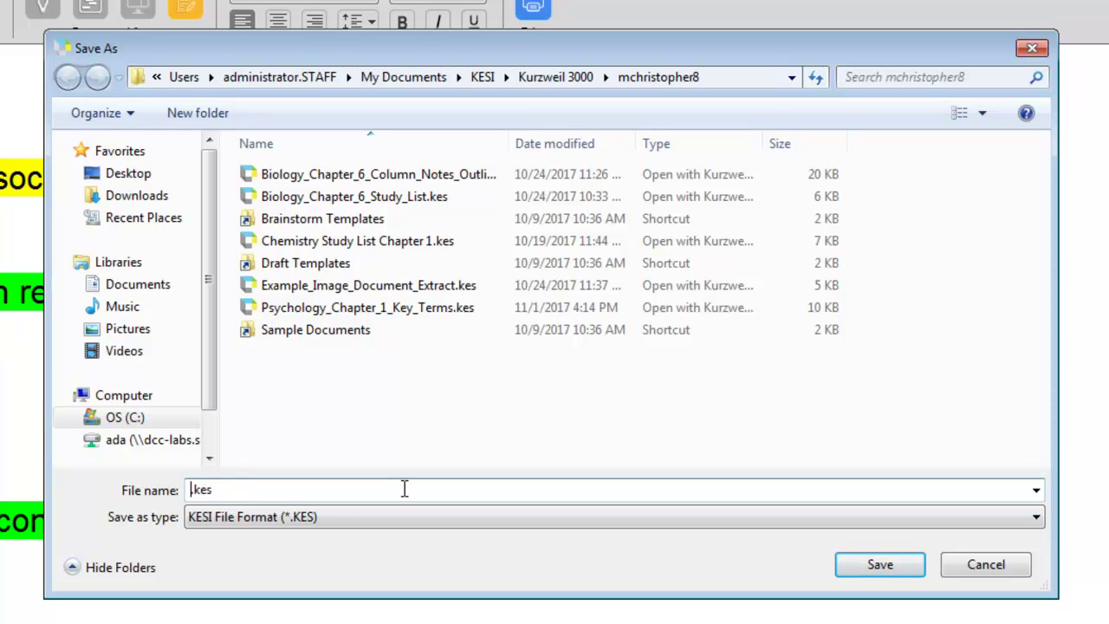
text(Psychology_Chapter_1)
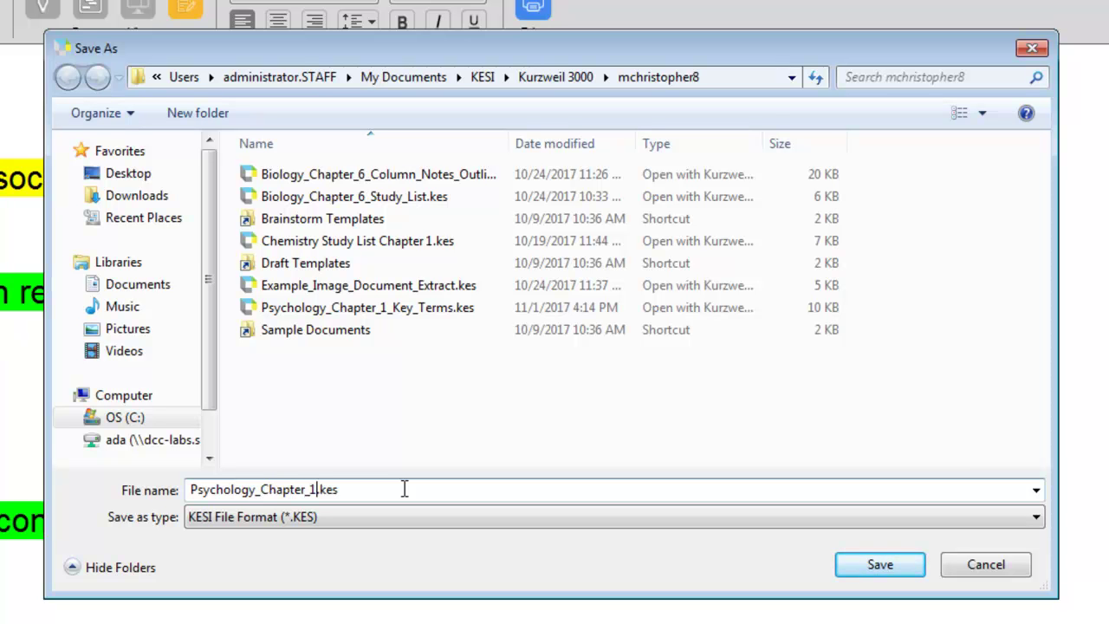
text(_Key)
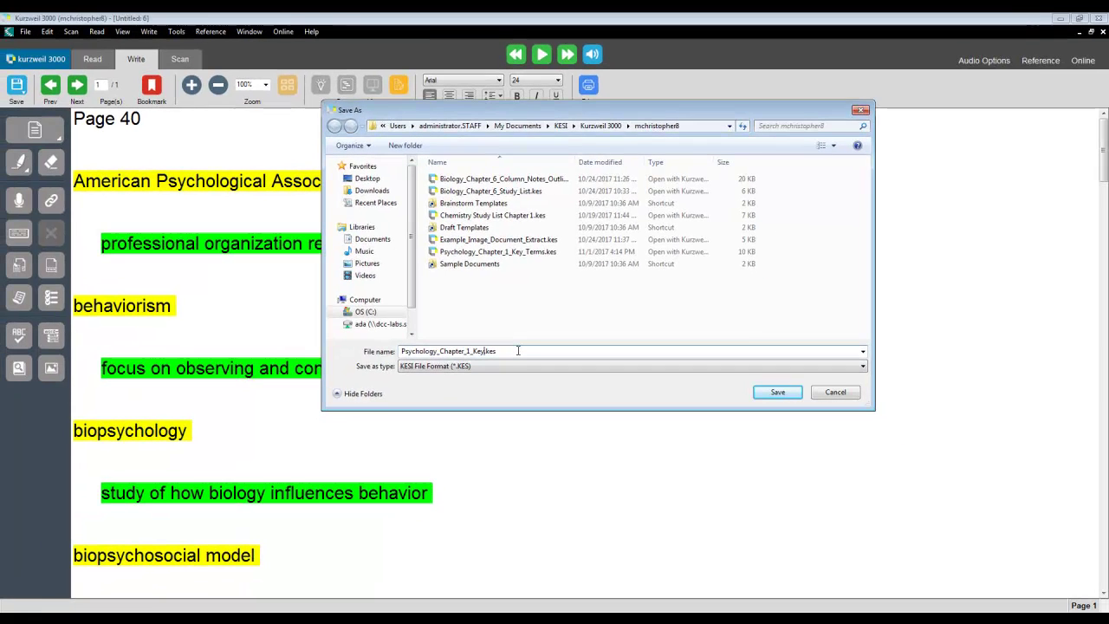
text(_Terms)
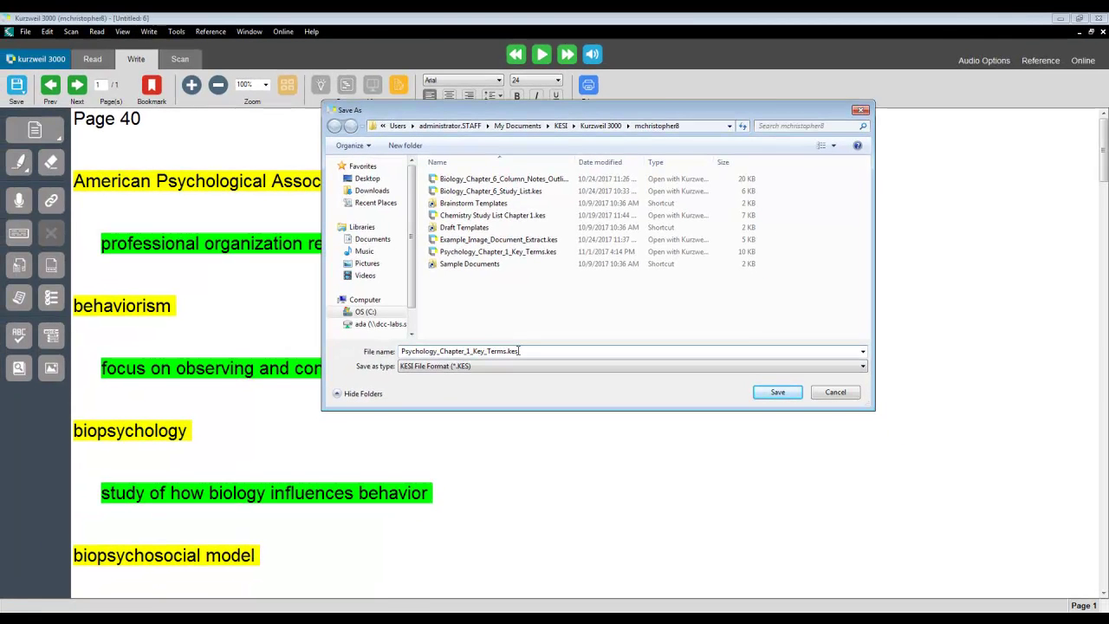
key(Return)
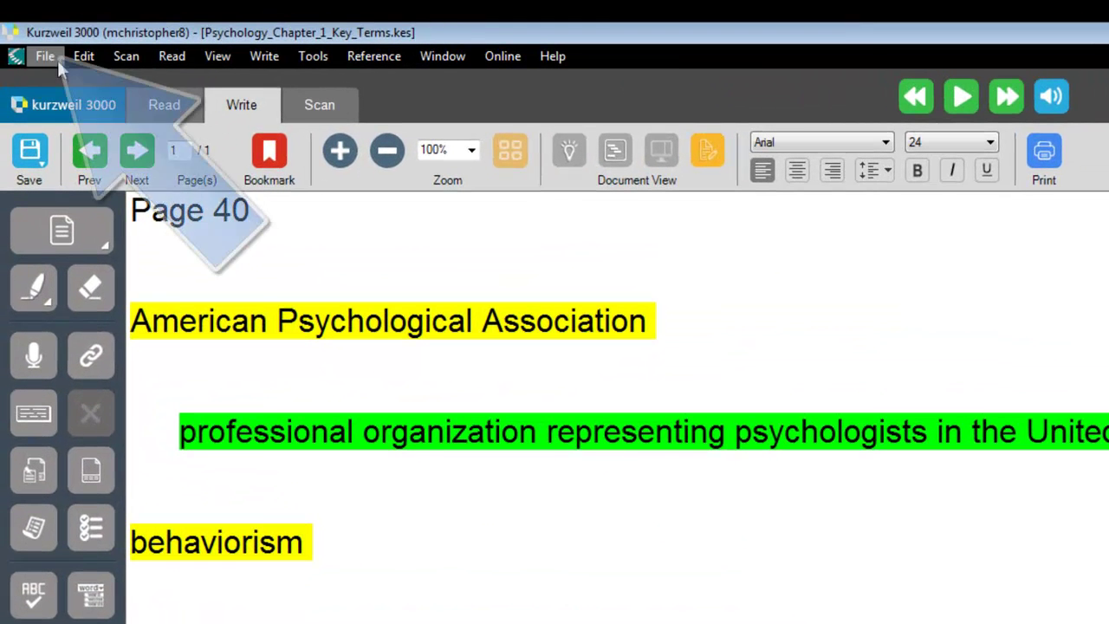
- Create a best-quality MP3 audio file named Psychology_Chapter_1_Key_Terms from the entire document, using the speaker Will at speed 180
click(41, 50)
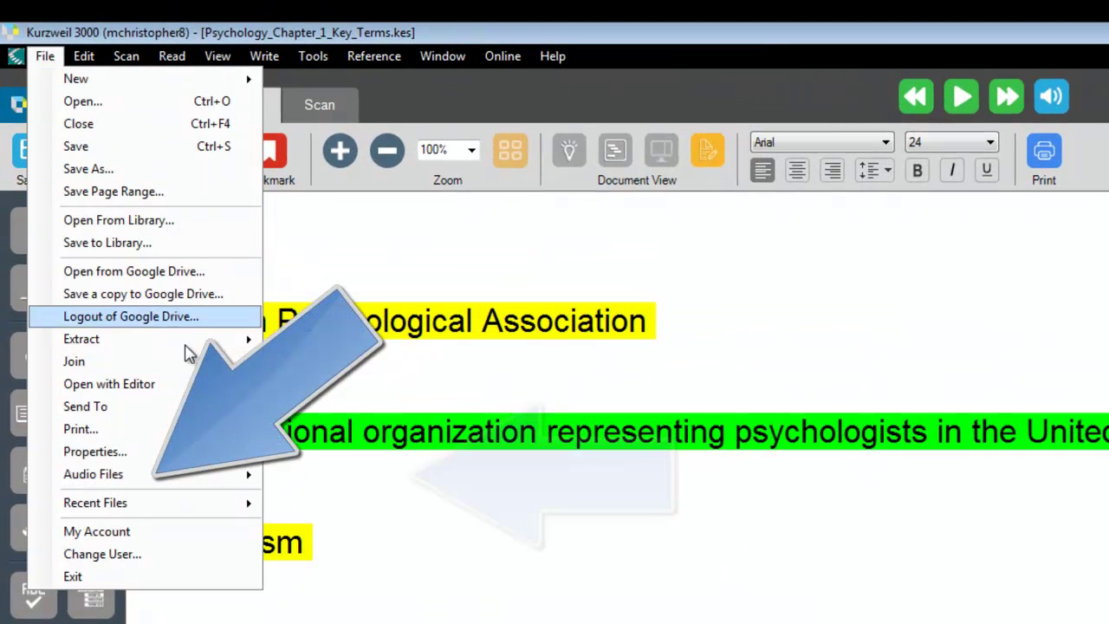
mouse_move(232, 485)
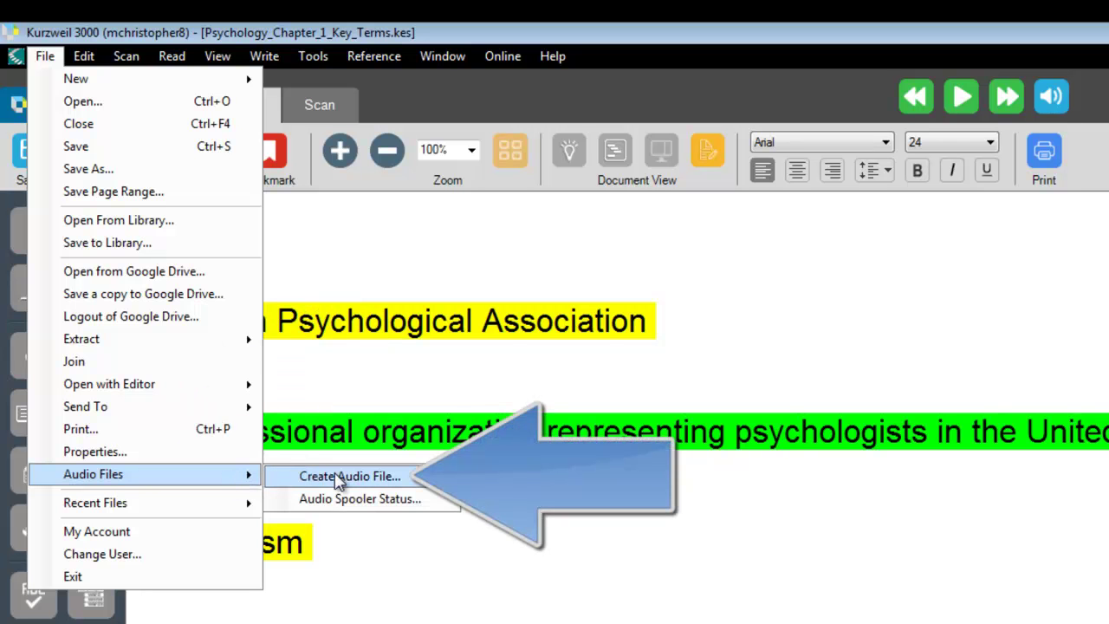
click(409, 479)
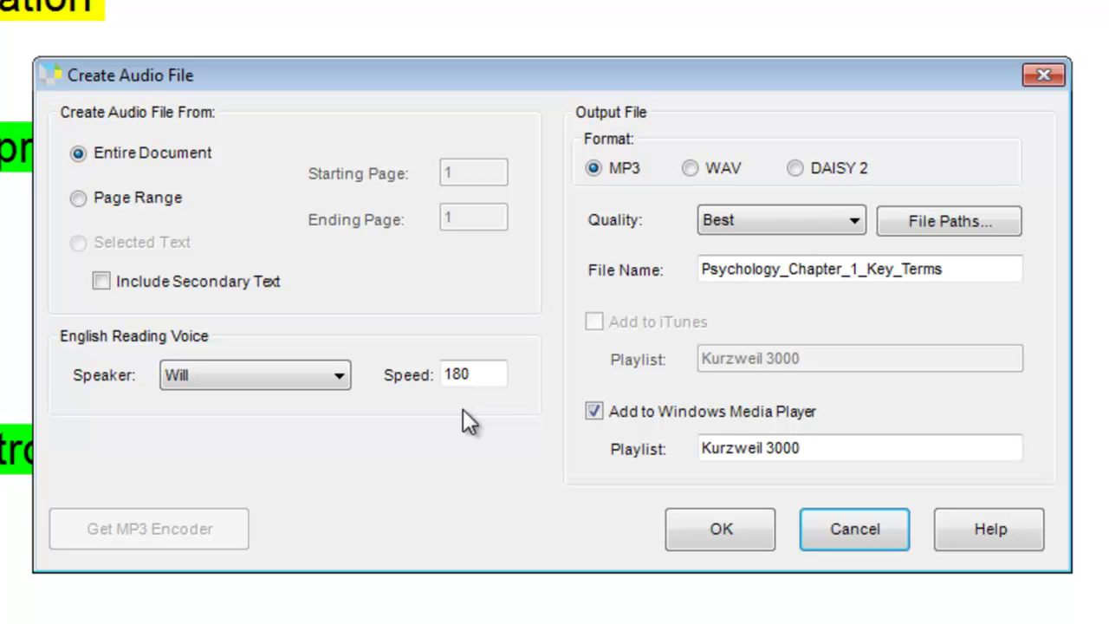
click(592, 172)
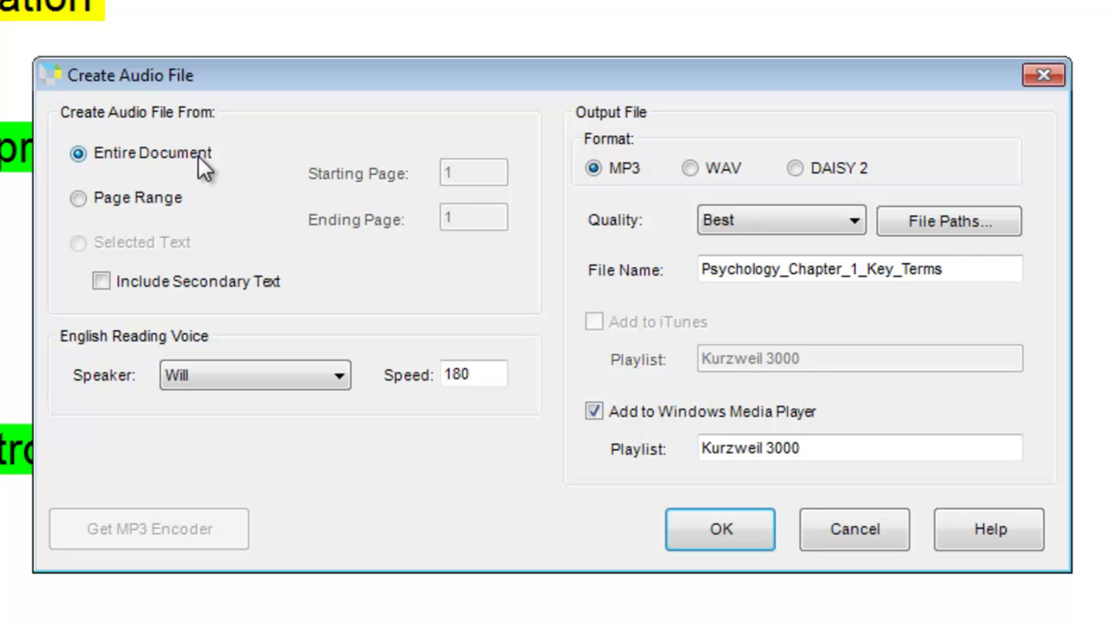
click(338, 377)
click(338, 377)
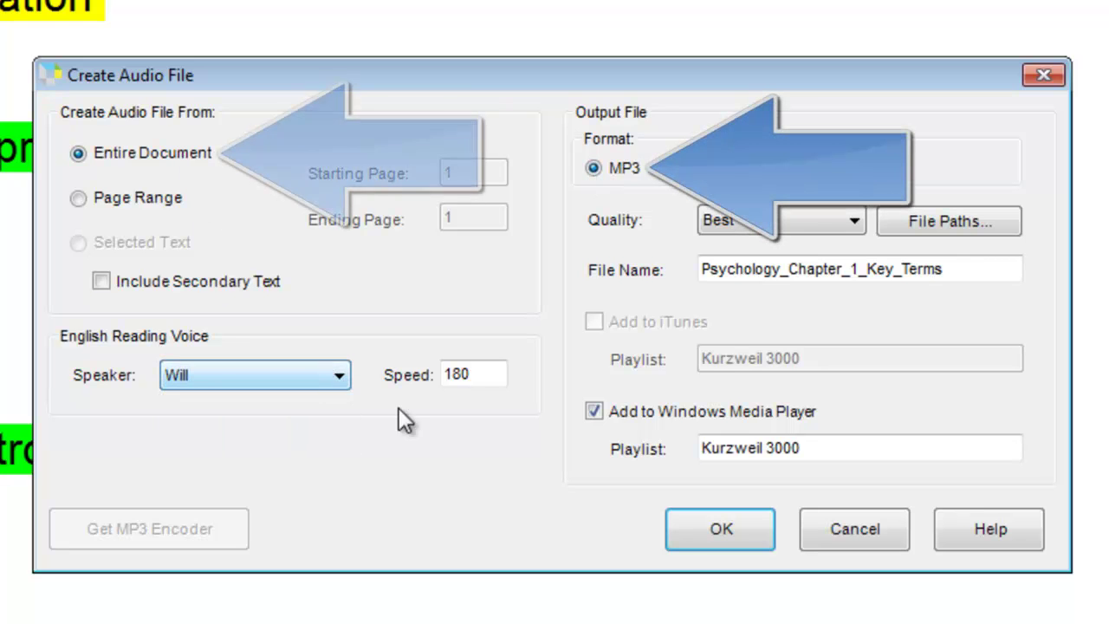
click(490, 374)
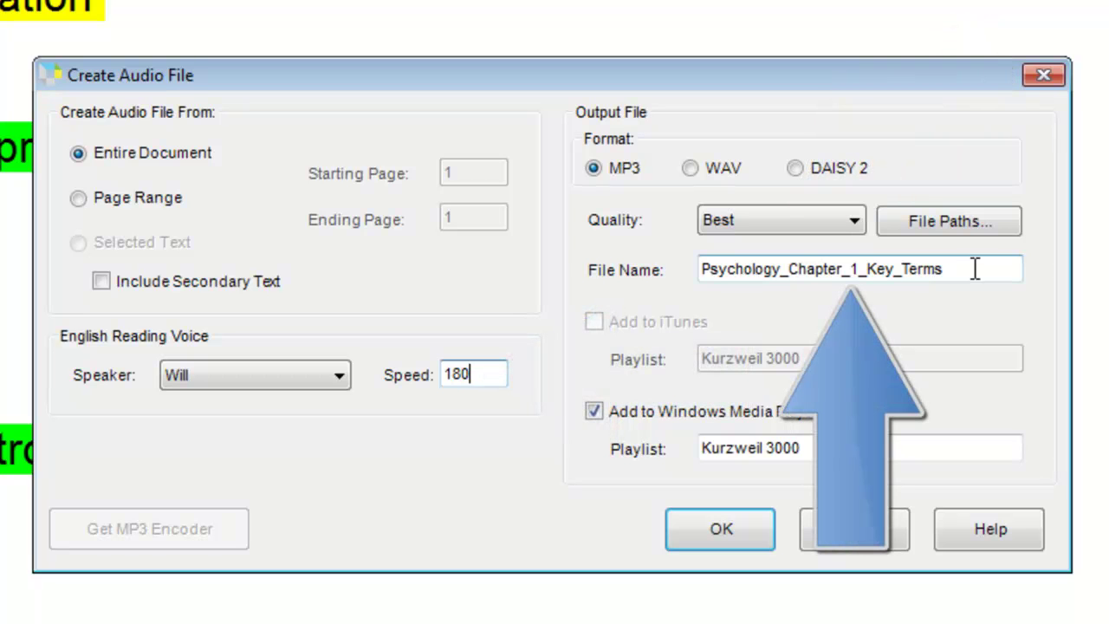
click(733, 526)
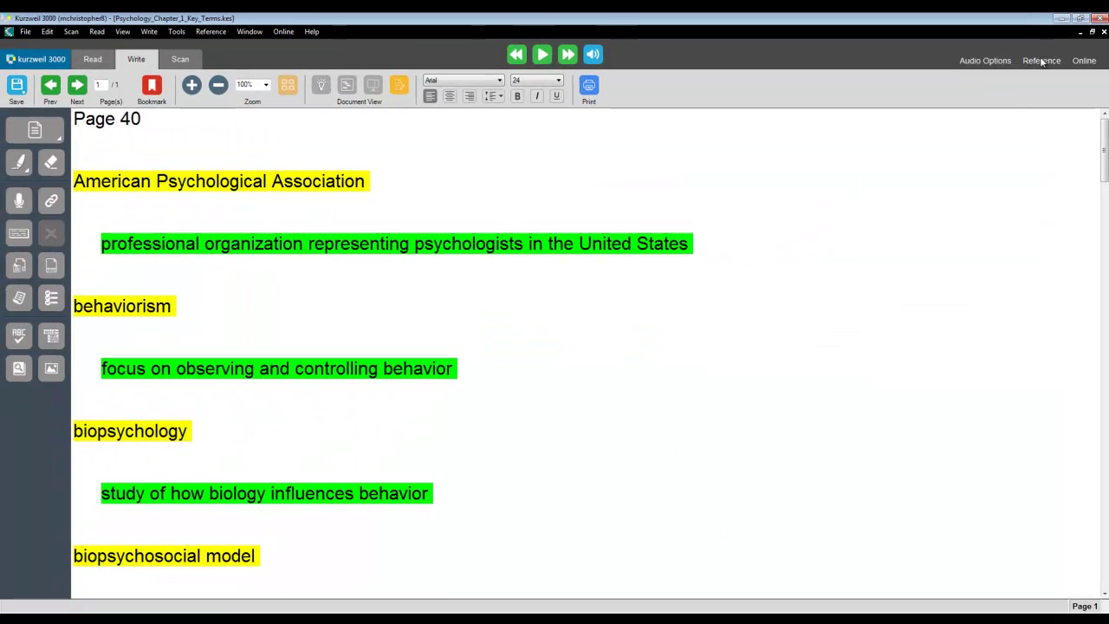
- Minimize the document window and open the Kurzweil 3000 Output Audio folder from the desktop
click(1060, 18)
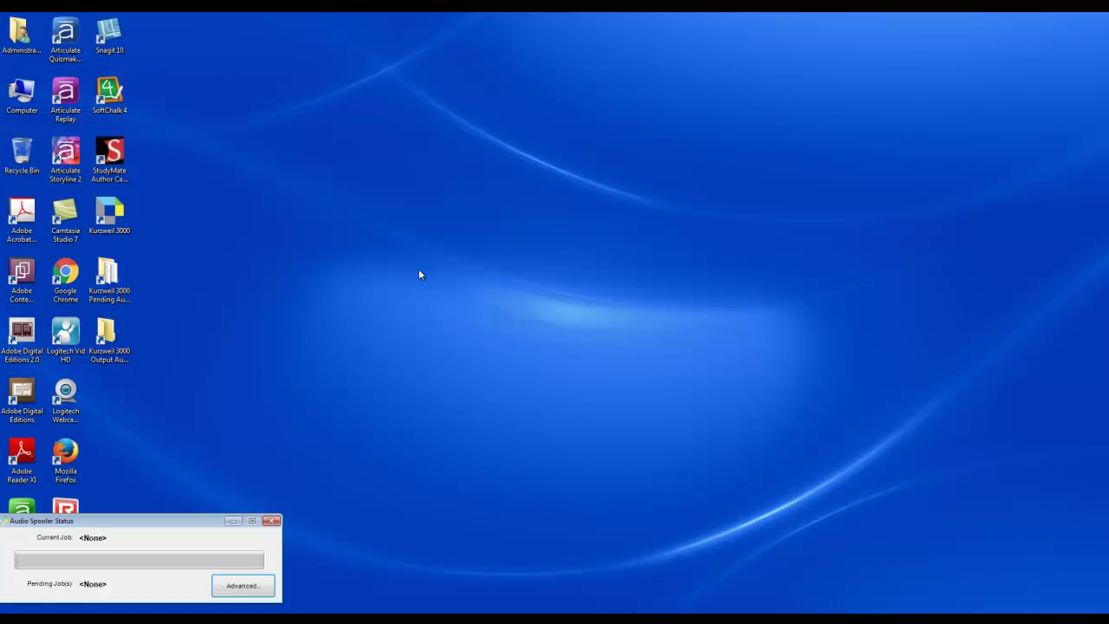
click(115, 344)
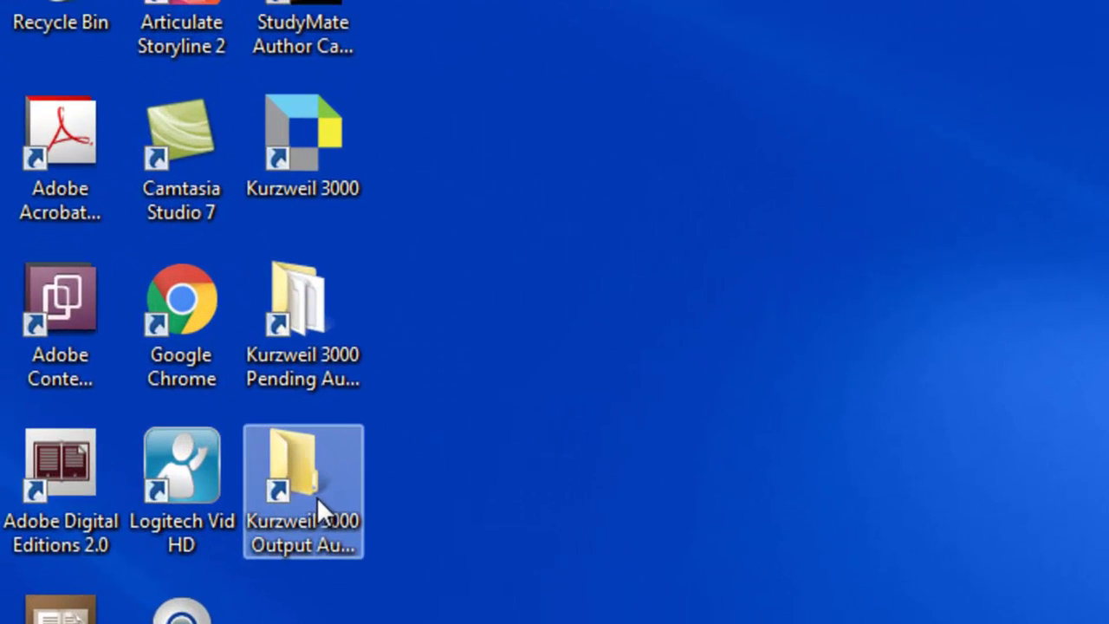
double_click(319, 498)
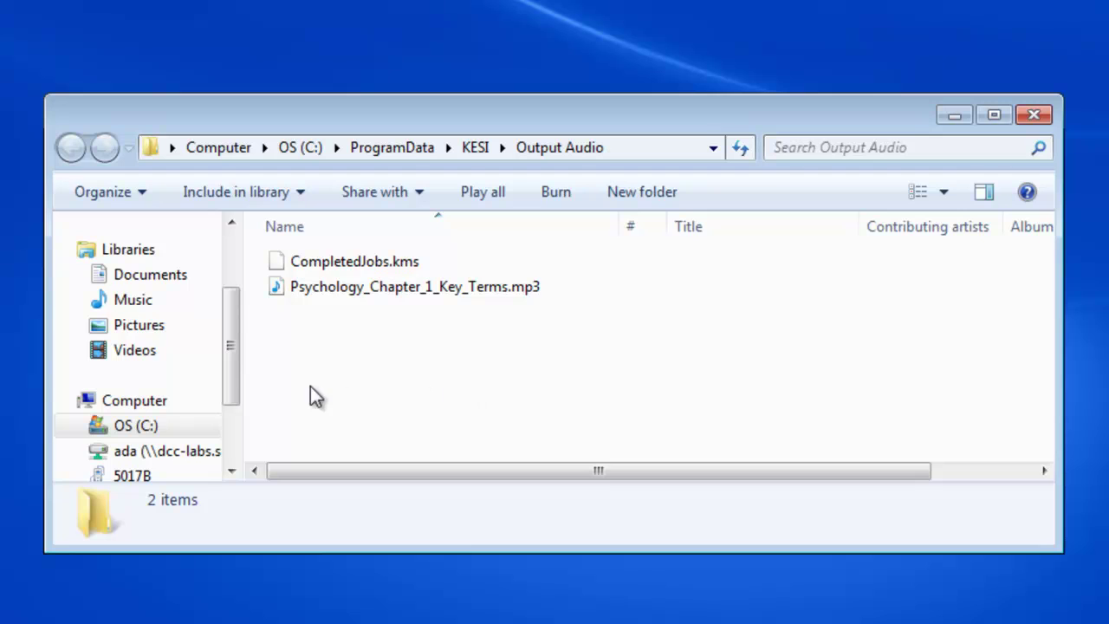
- Expand the connected 5017B device and its Phone storage in the folder tree
drag(228, 347, 228, 377)
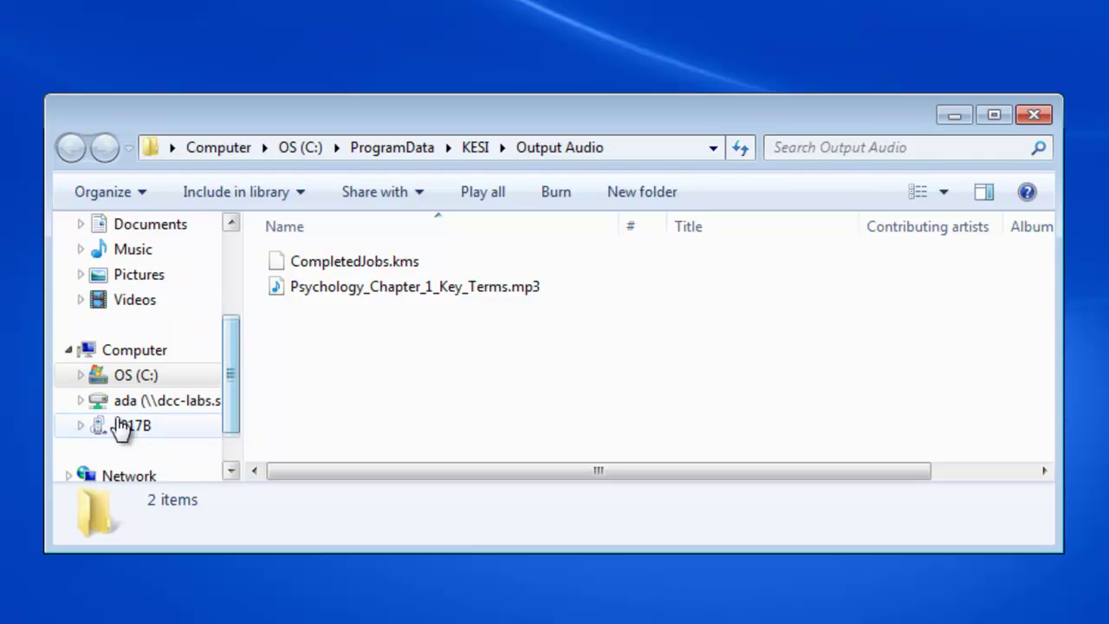
click(77, 426)
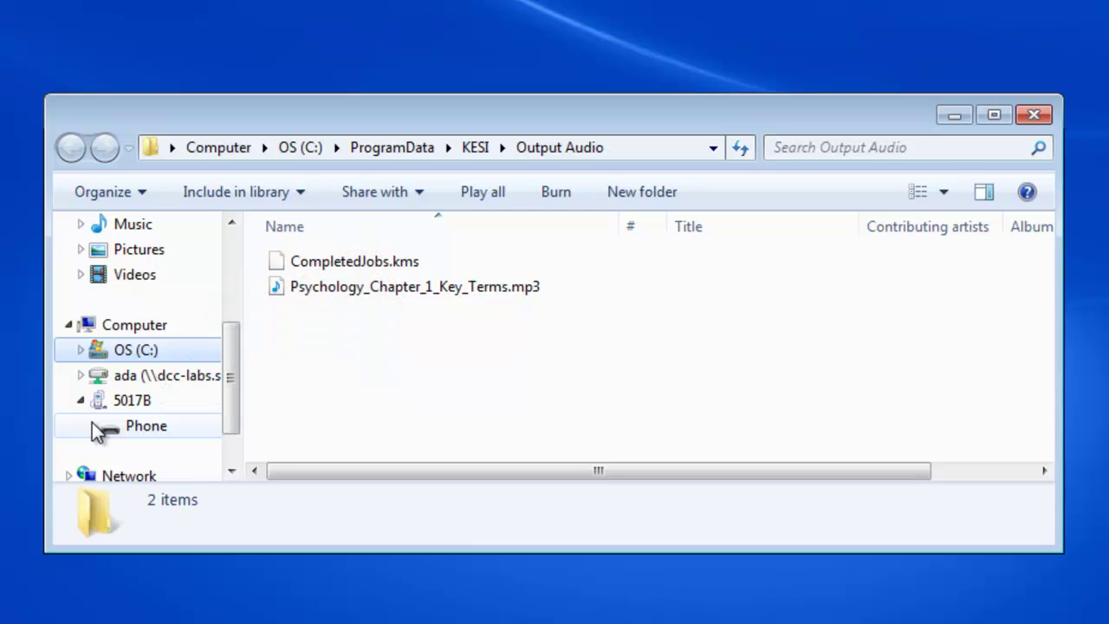
click(92, 425)
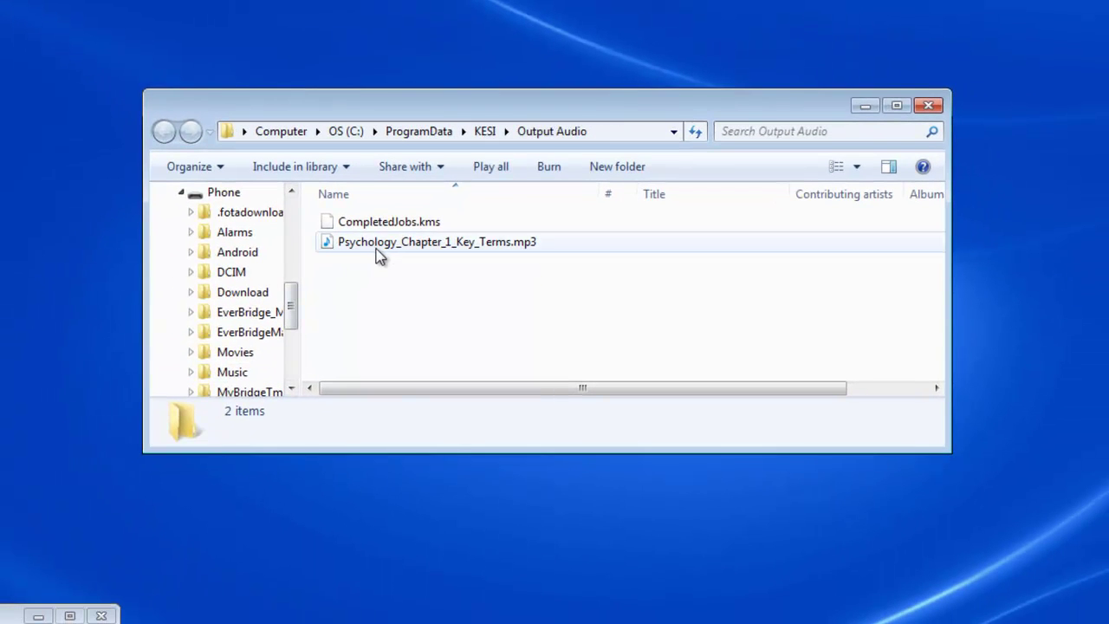
- Copy Psychology_Chapter_1_Key_Terms.mp3 into the phone's Music folder and open that folder
click(343, 288)
right_click(378, 244)
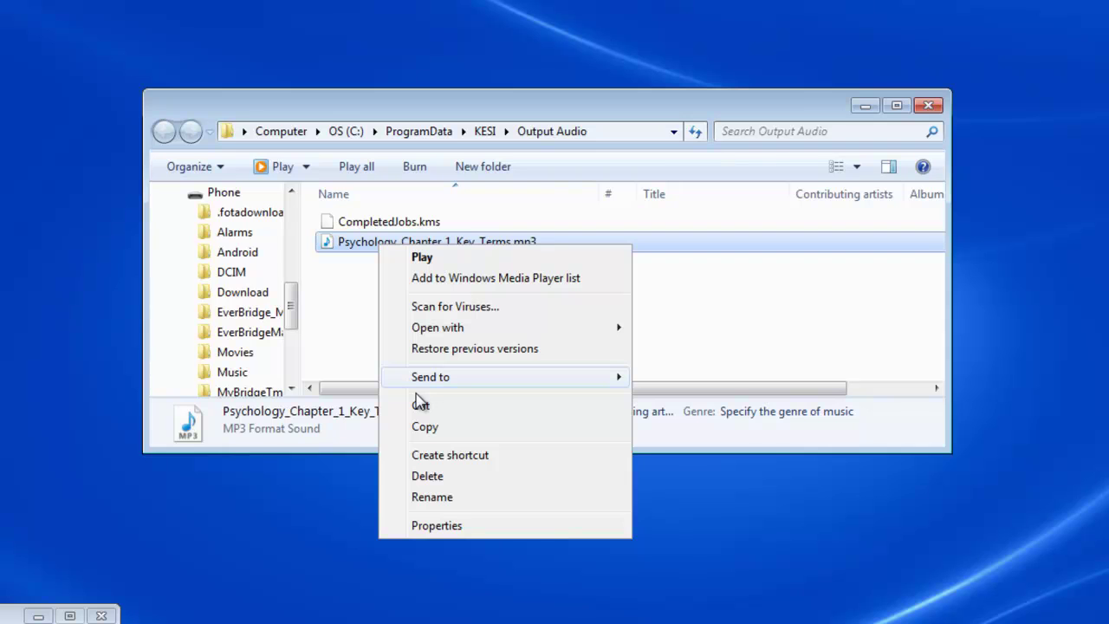
click(424, 428)
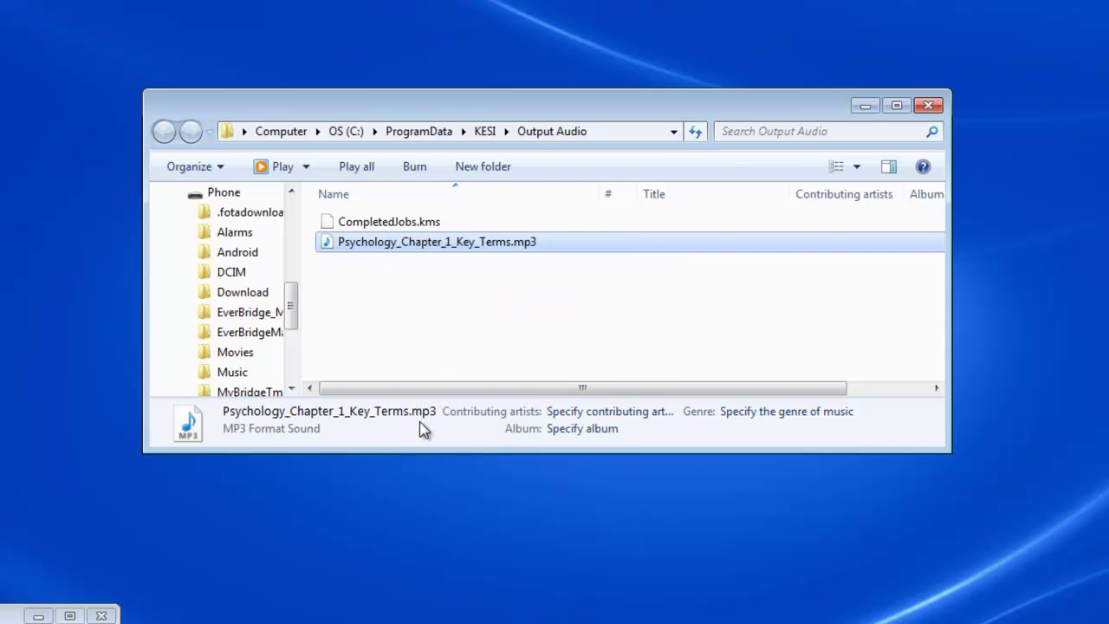
right_click(243, 379)
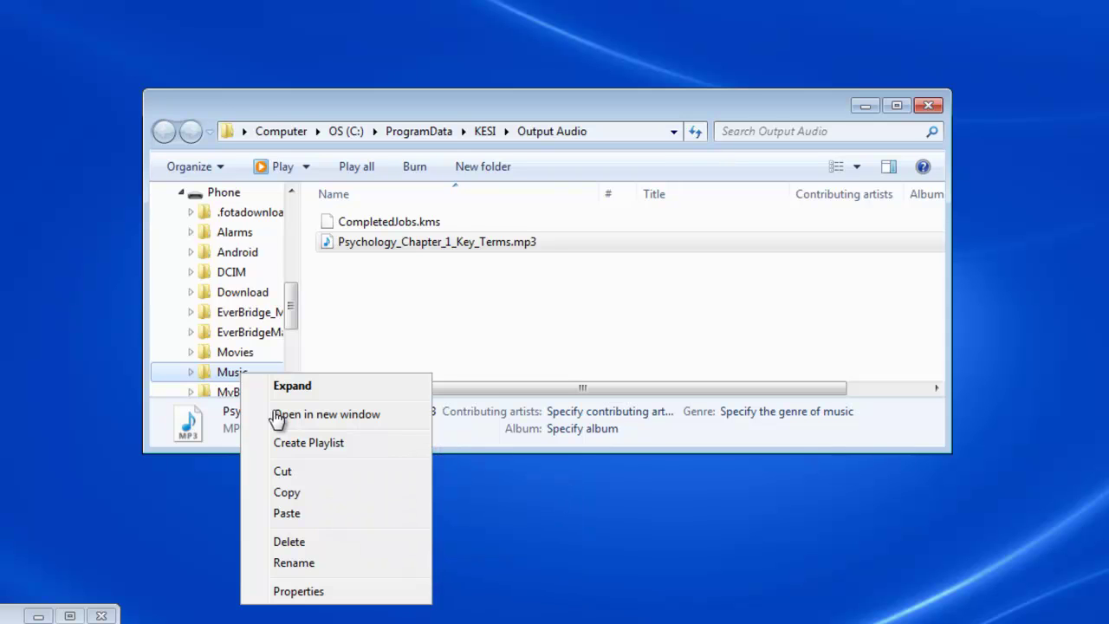
click(305, 513)
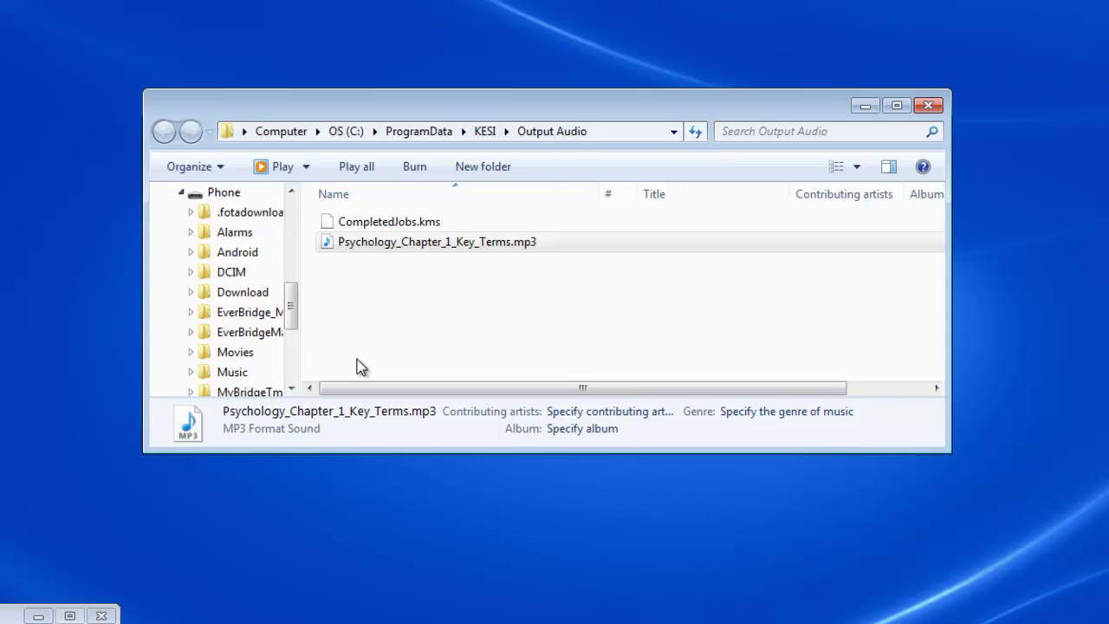
click(231, 372)
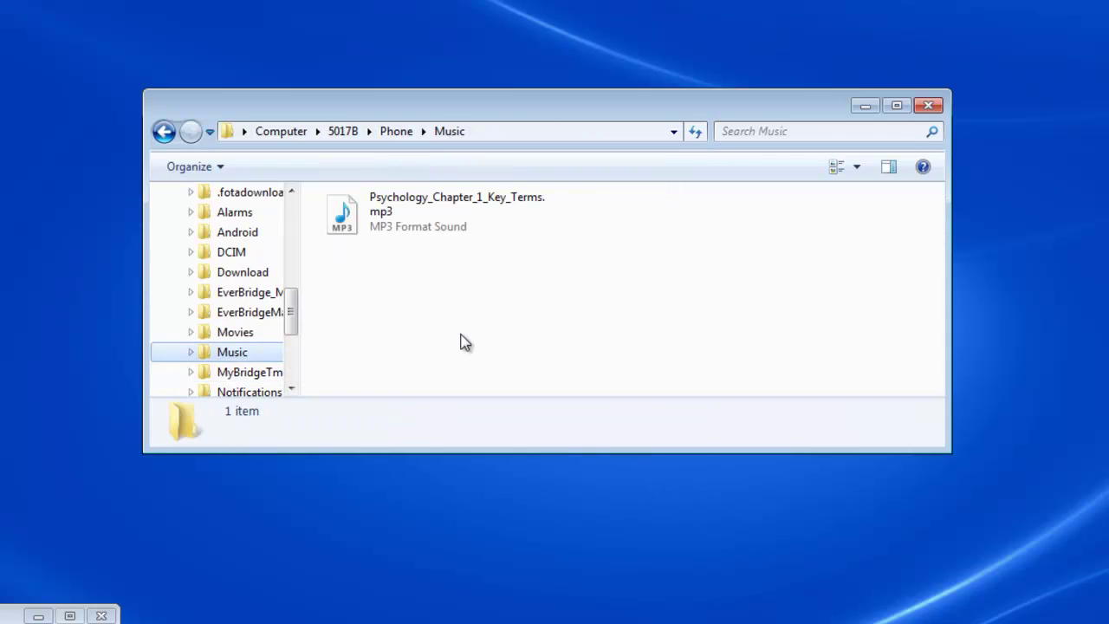